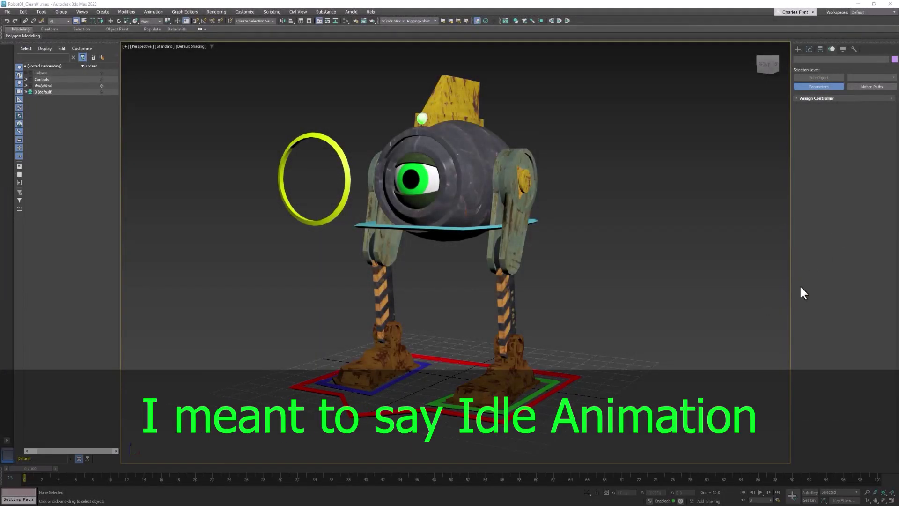
- Set the animation's end time to frame 60 in the time configuration
middle_click_drag(557, 320, 564, 323, "alt")
left_click(520, 392)
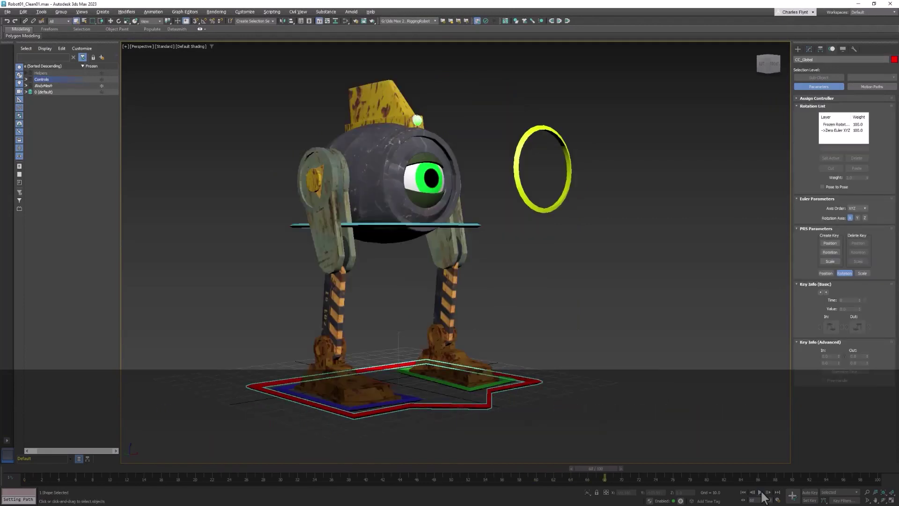
right_click(761, 491)
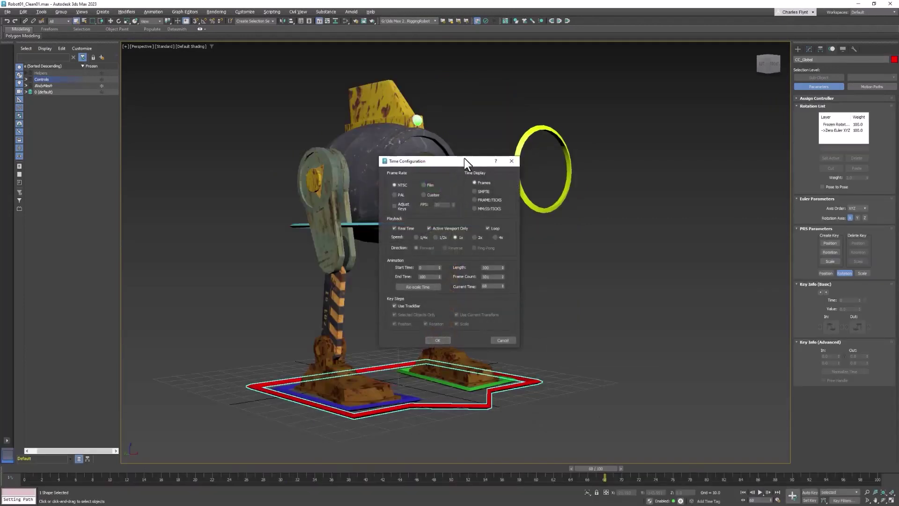
left_click_drag(464, 158, 596, 154)
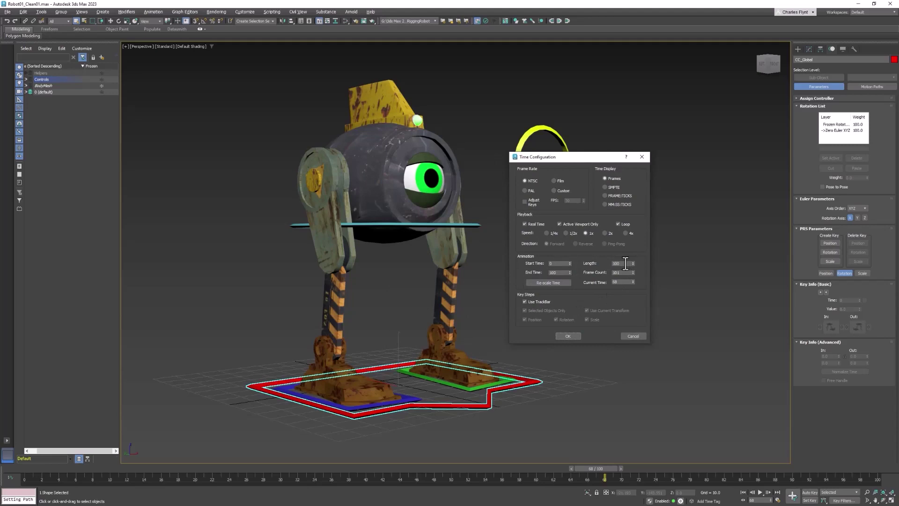
double_click(561, 272)
type("60")
left_click(568, 336)
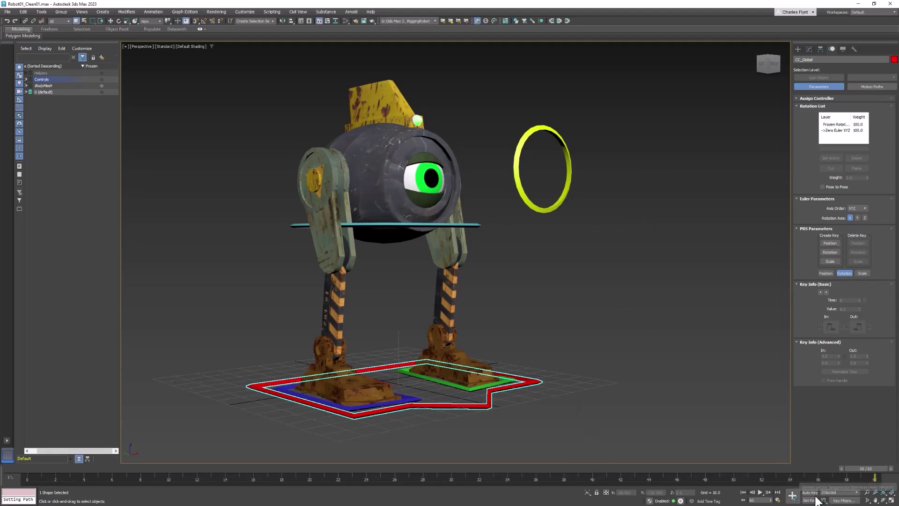
- Enable Set Key mode, select all the rig's control shapes and set keys for them at frames 60 and 0
left_click(809, 500)
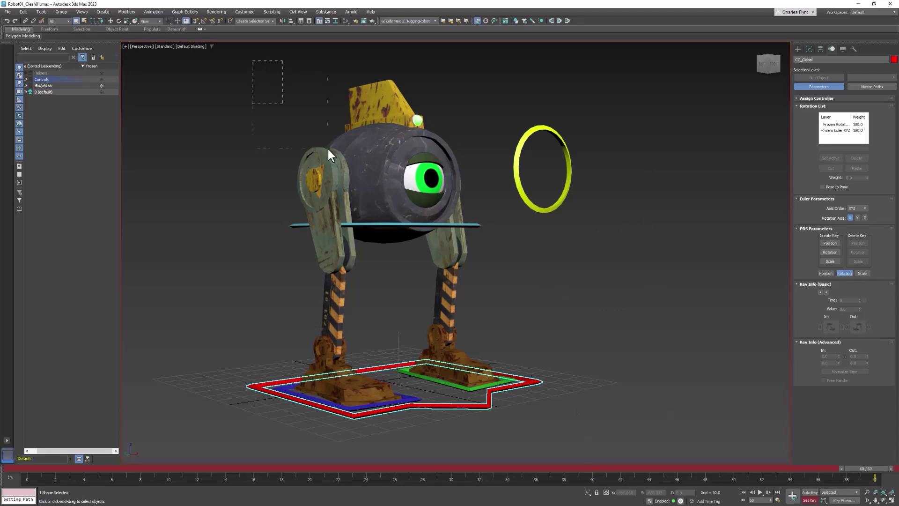
key("ctrl+a")
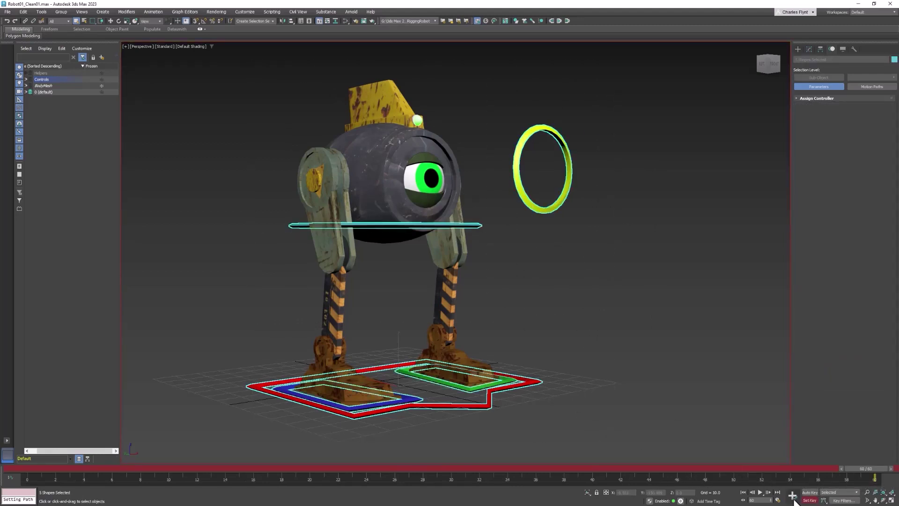
left_click(792, 496)
left_click_drag(880, 468, 30, 469)
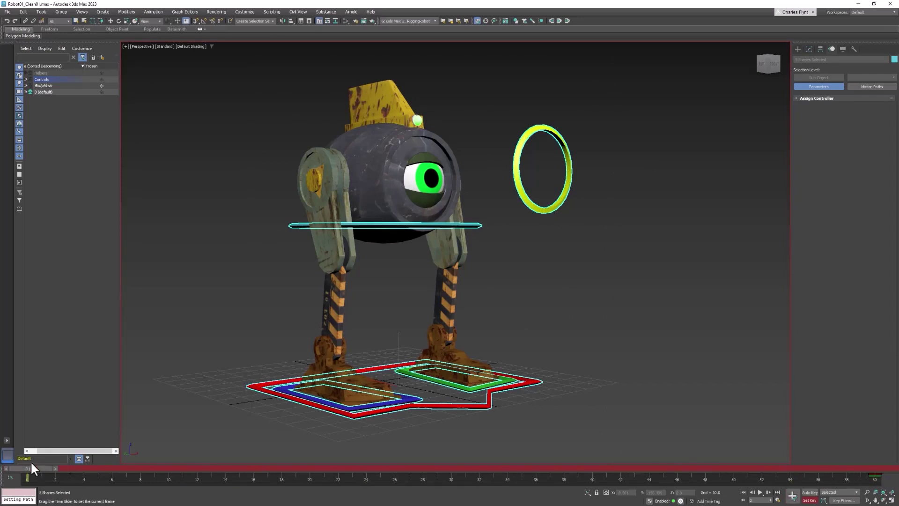
left_click(791, 497)
- With Auto Key on at frame 6, close the yellow eye control's Upper Lid and Lower Lid, setting the Lower Lid to about 27.5
left_click(547, 211)
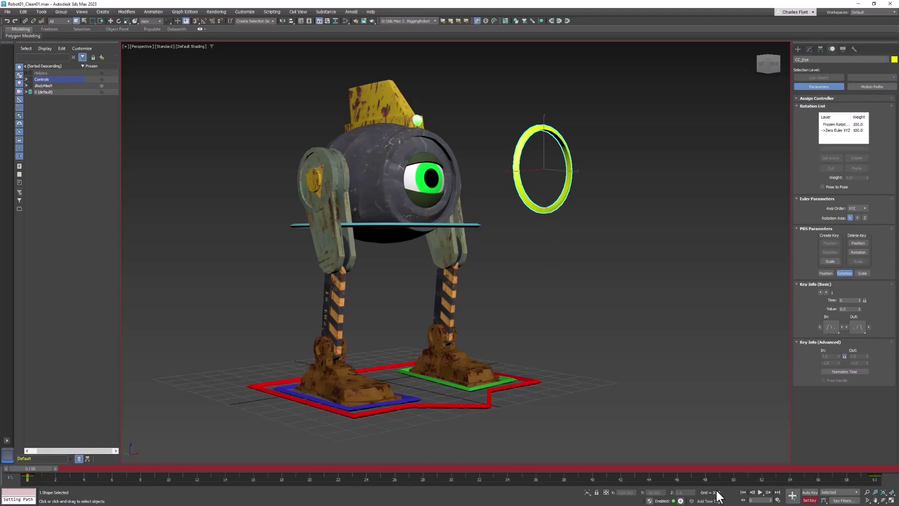
left_click(809, 493)
left_click_drag(43, 466, 133, 463)
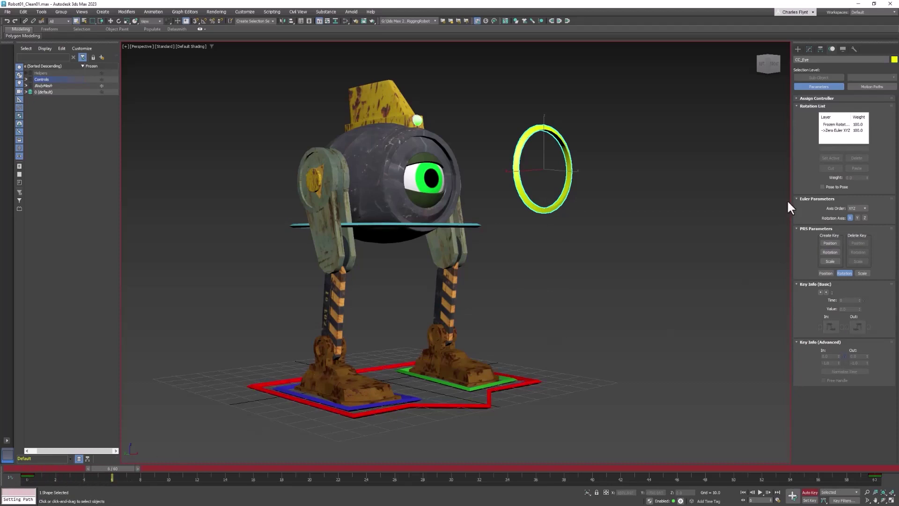
left_click(809, 49)
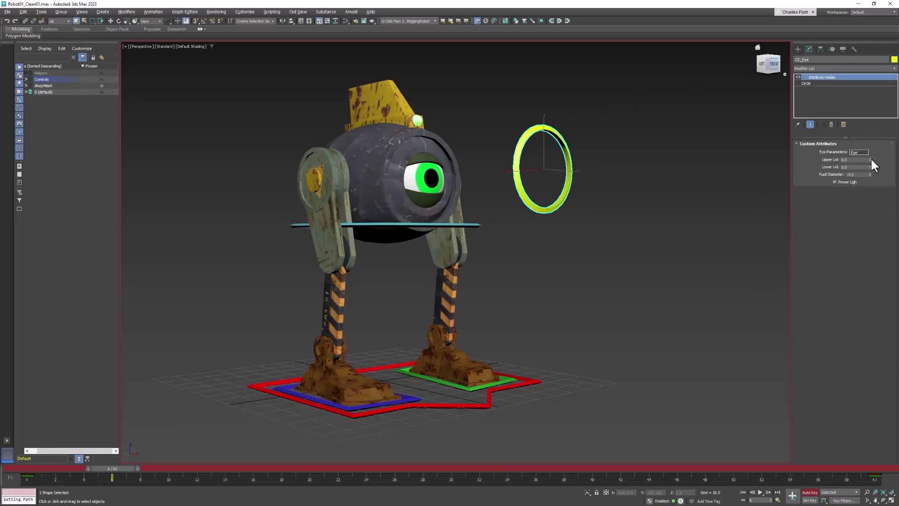
left_click_drag(870, 159, 882, 248)
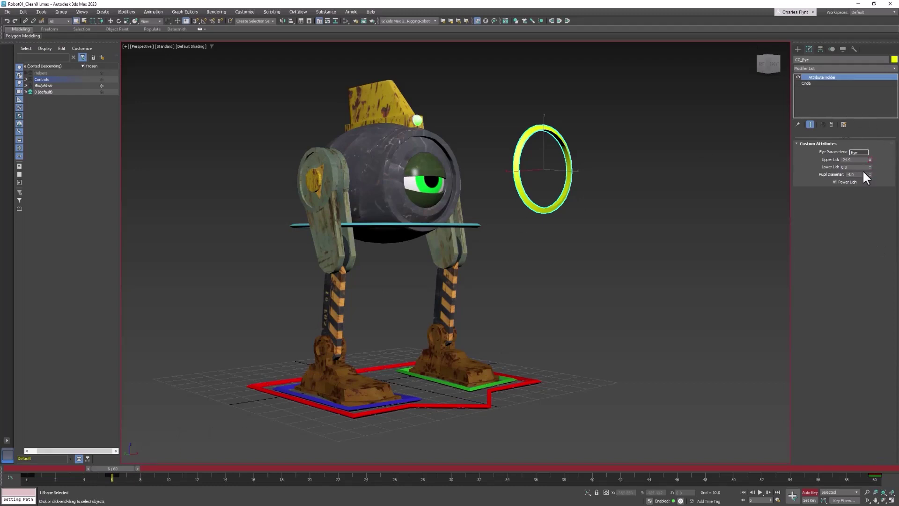
left_click_drag(870, 167, 5, 71)
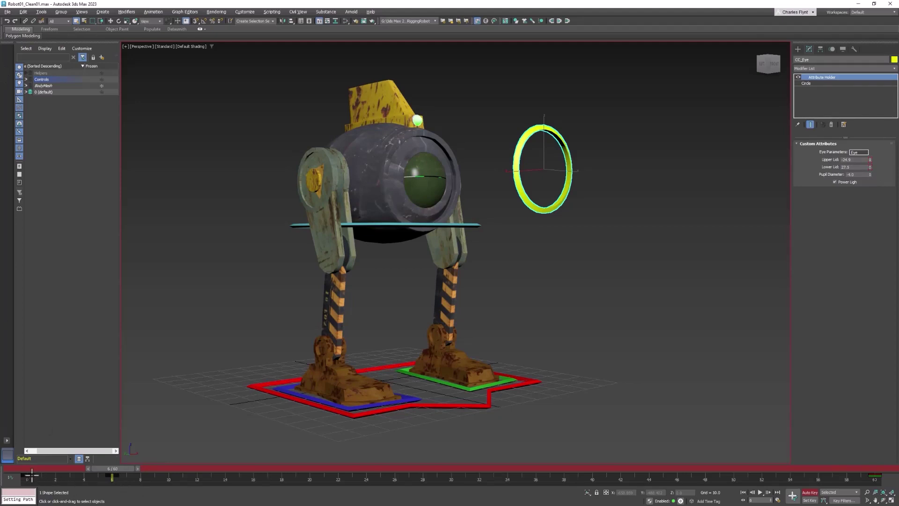
- Place copies of the open-eyelid key at frames 4 and 8 around the closed-lid key, and play back the blink
left_click_drag(32, 474, 128, 474)
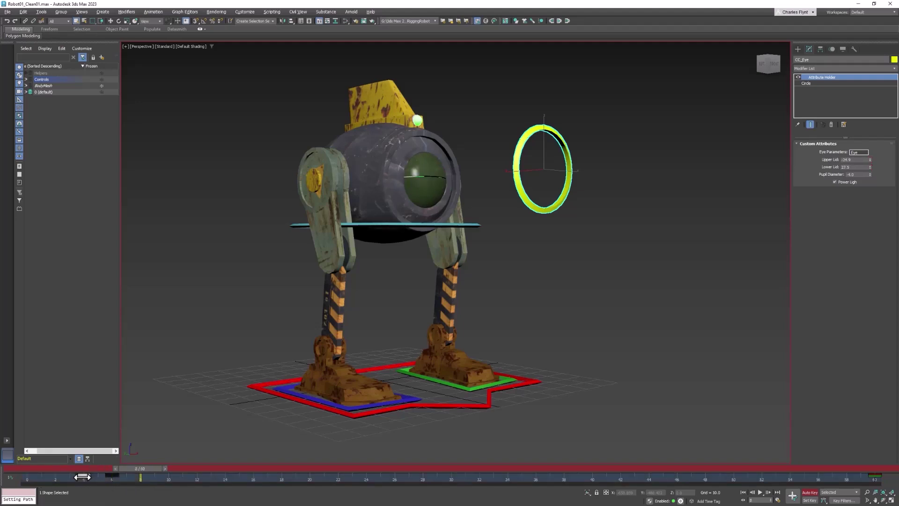
left_click_drag(83, 476, 28, 471, "shift")
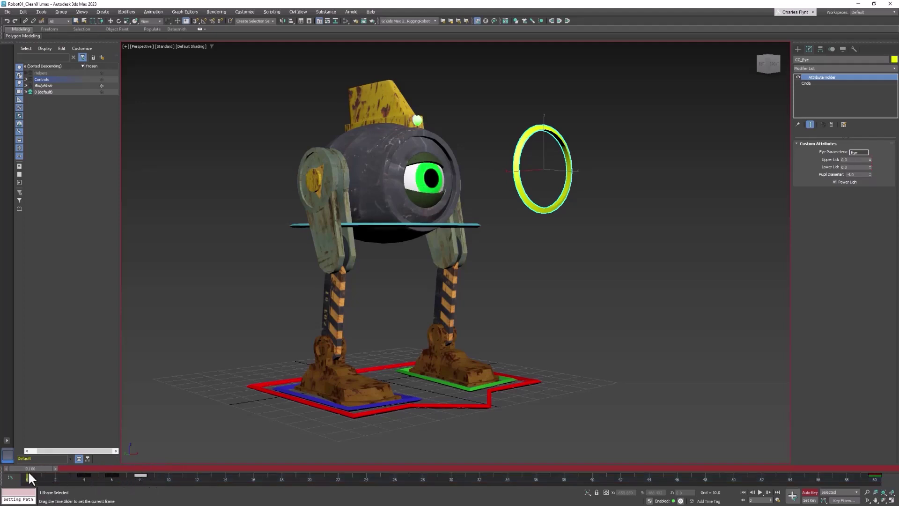
left_click(759, 493)
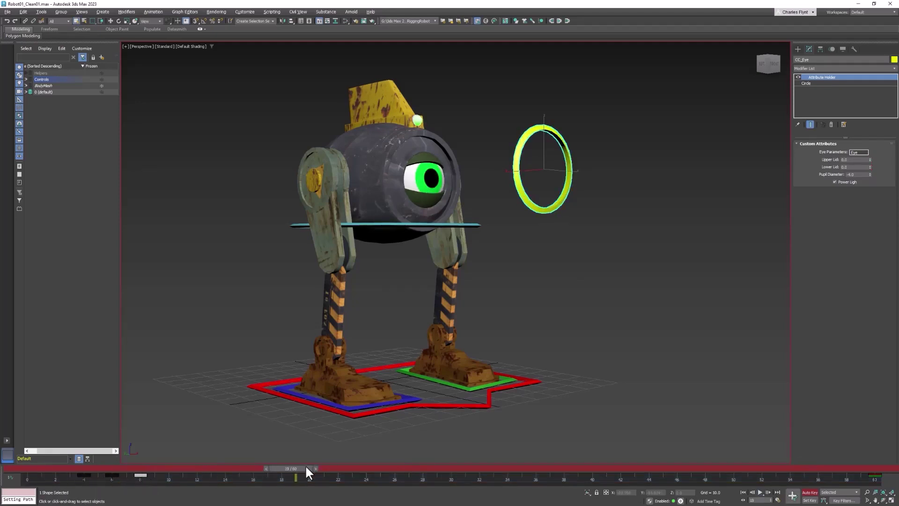
- Copy the three blink keys to frames 18–22, 33–37 and 48–52, and play back the repeated blinks
left_click_drag(304, 468, 183, 469)
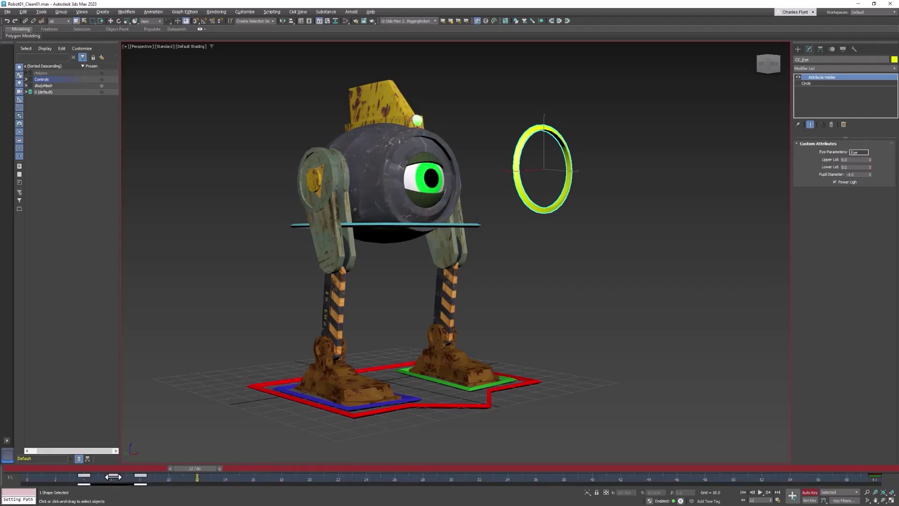
left_click_drag(111, 476, 734, 476, "shift")
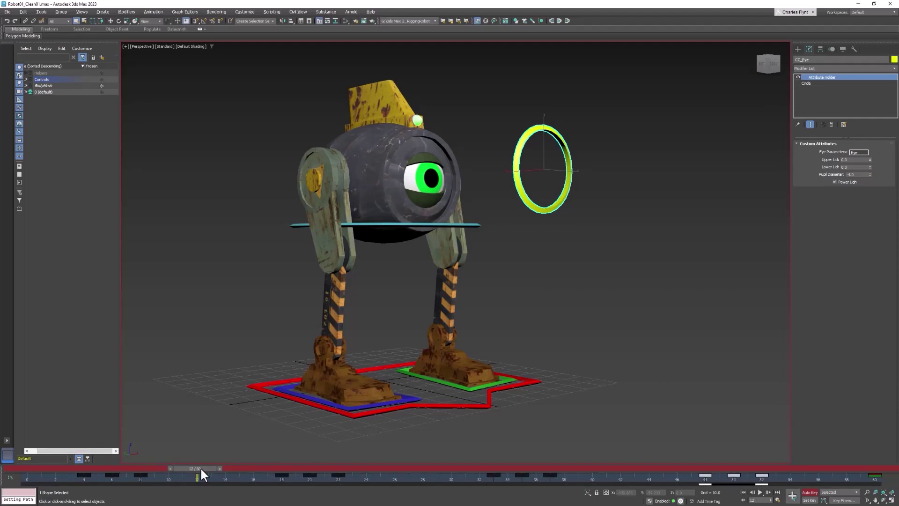
key("Home")
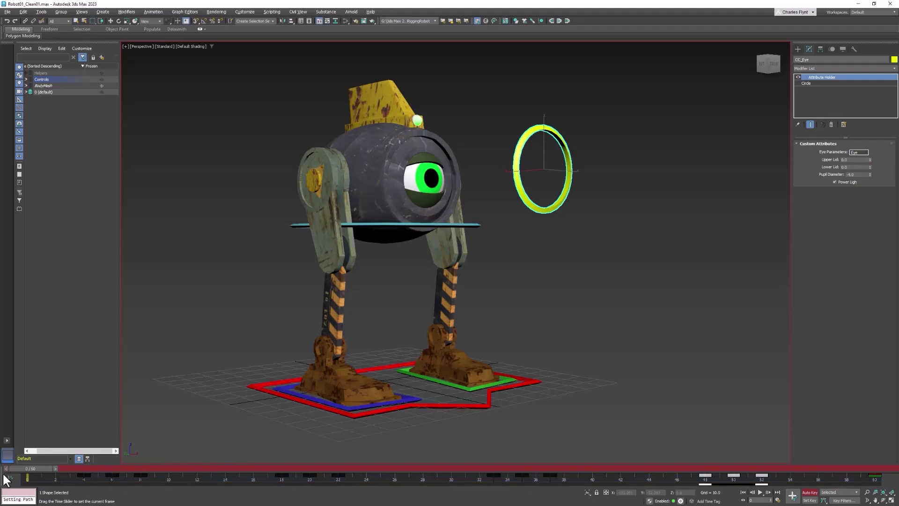
left_click(760, 492)
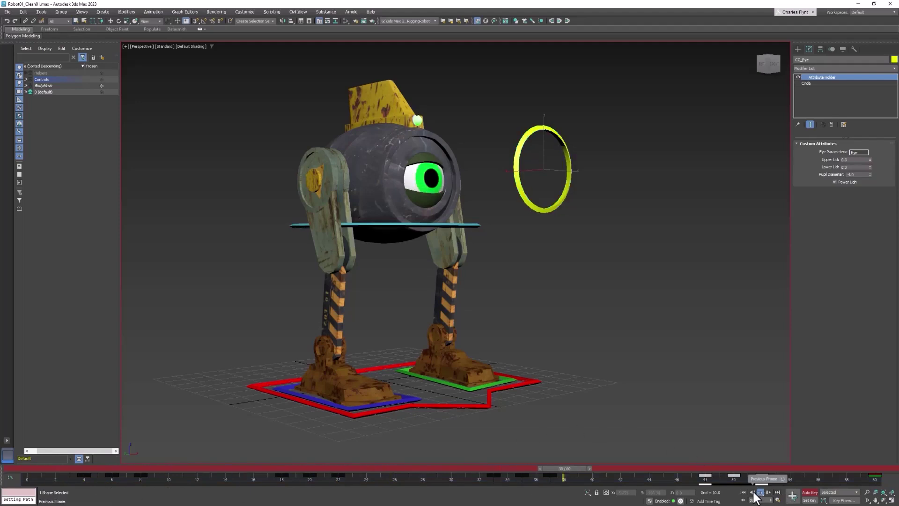
left_click(760, 492)
- At frame 0, lower the body control by about 4.6 units along its local Z axis
key("Page_Up")
key("e")
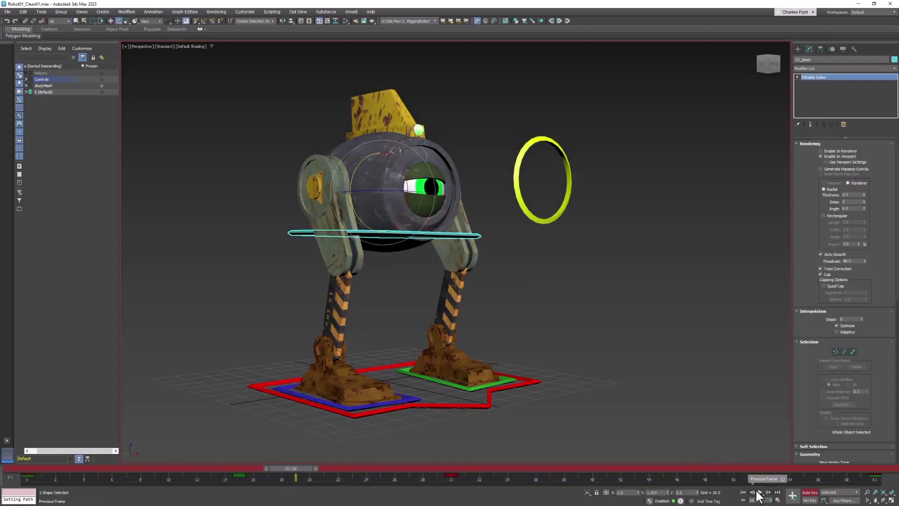
key("Home")
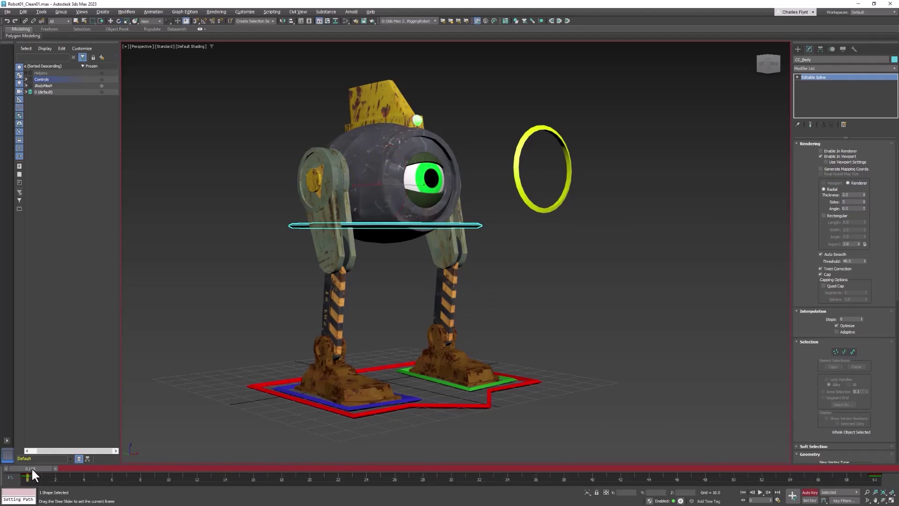
left_click(110, 20)
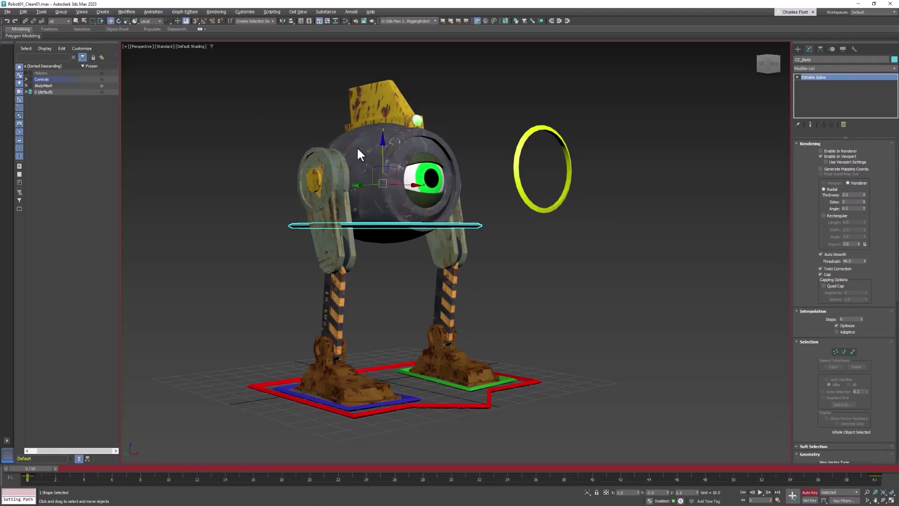
left_click_drag(381, 146, 381, 156)
right_click(381, 155)
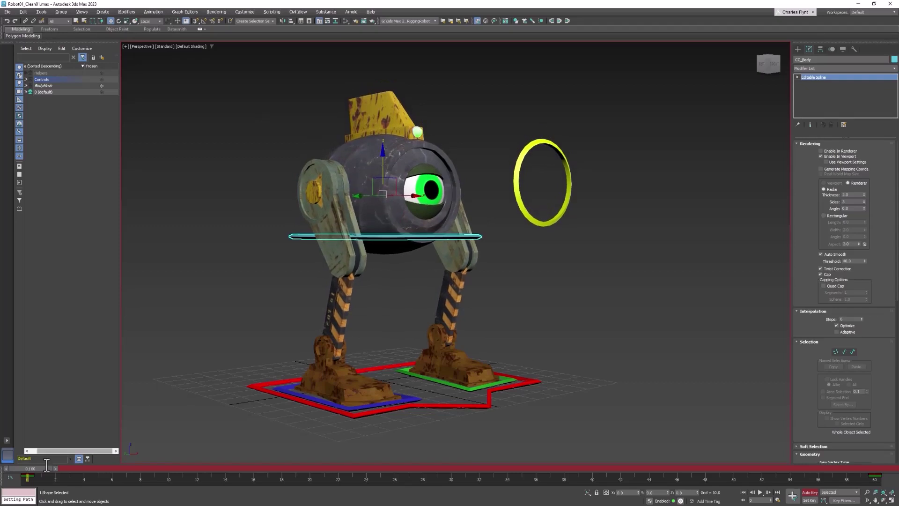
- Go to frame 60 and open the body control's Z Position curve in the Curve Editor
left_click_drag(37, 468, 875, 468)
key("w")
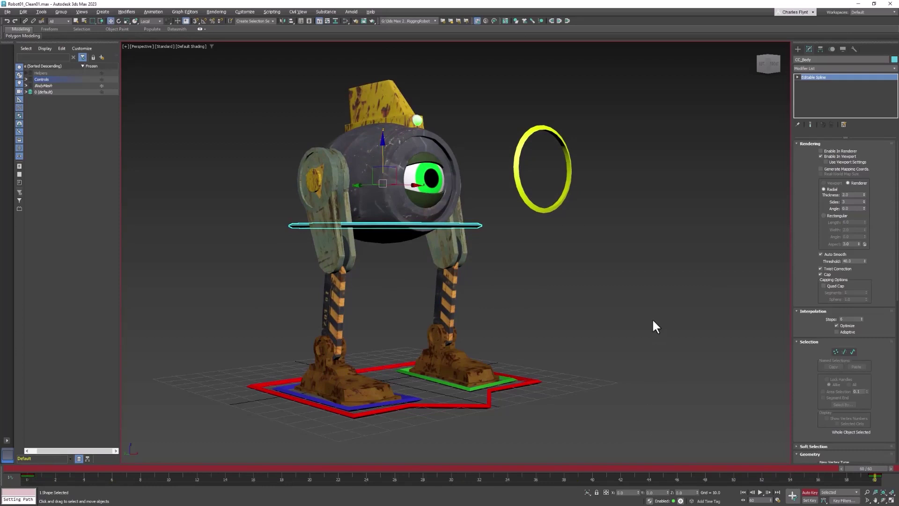
right_click(525, 250)
left_click(567, 317)
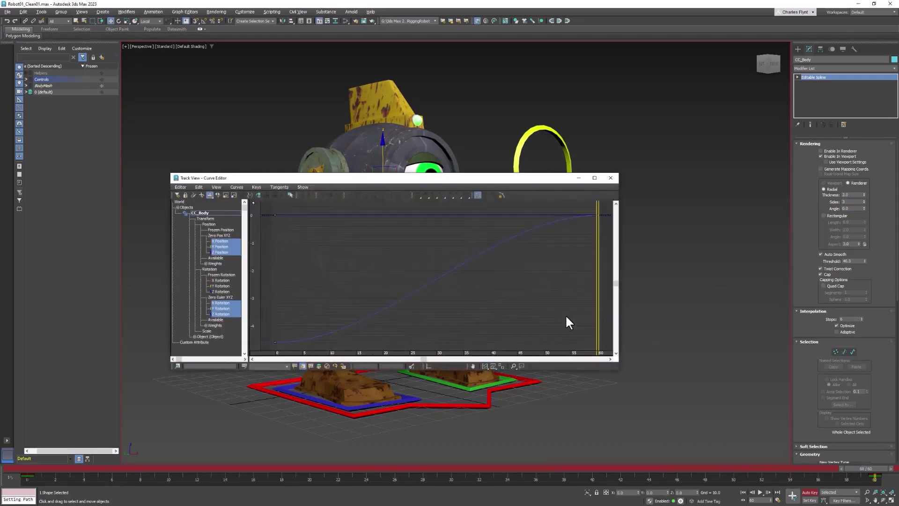
middle_click_drag(351, 304, 352, 297)
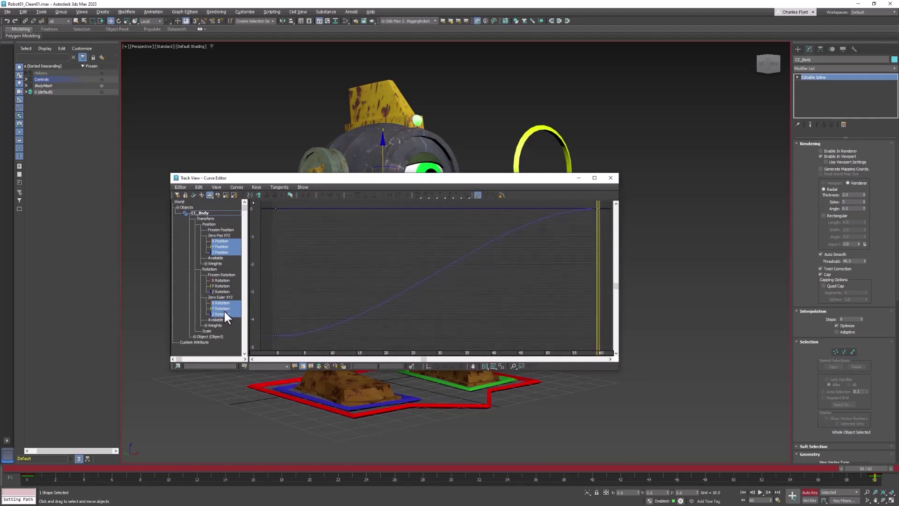
left_click(220, 252)
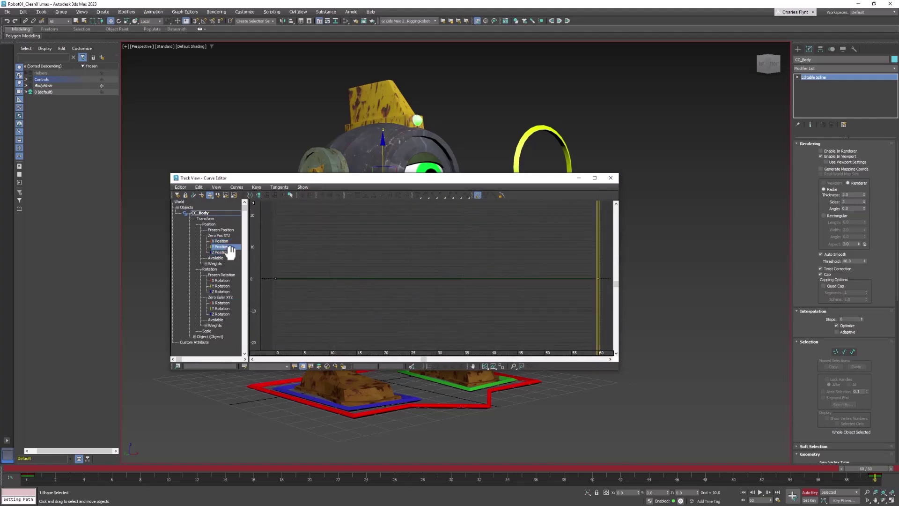
middle_click_drag(366, 330, 381, 302)
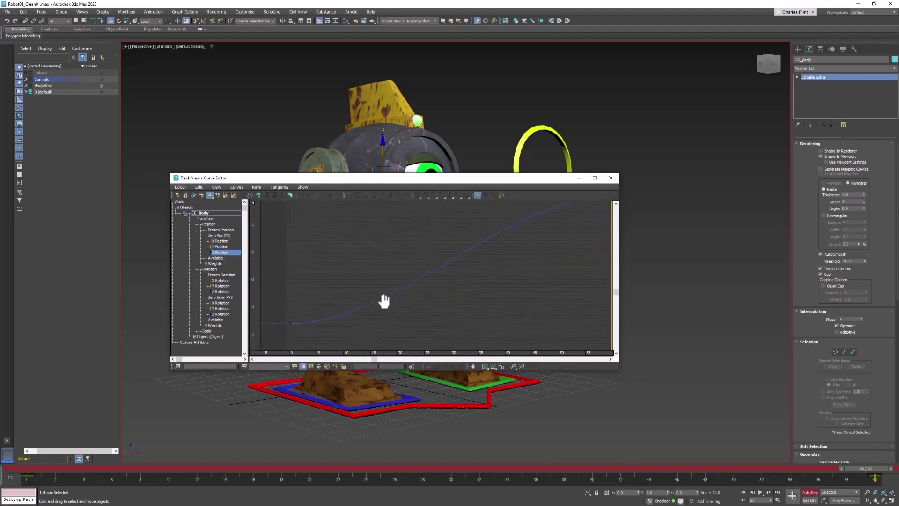
- Copy the Z Position value of the frame 0 key to the frame 60 key, -4.599, and close the Curve Editor
left_click_drag(310, 337, 311, 338)
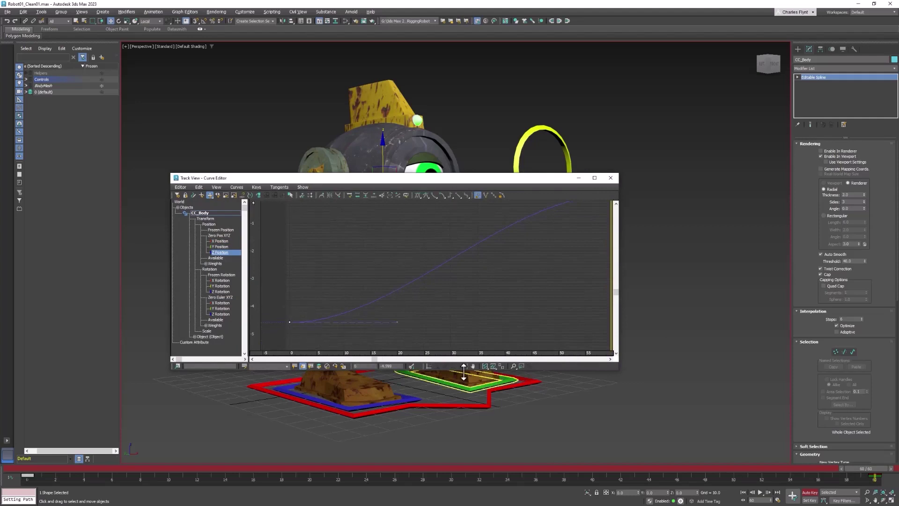
left_click(393, 365)
key("Return")
middle_click_drag(347, 313, 513, 257)
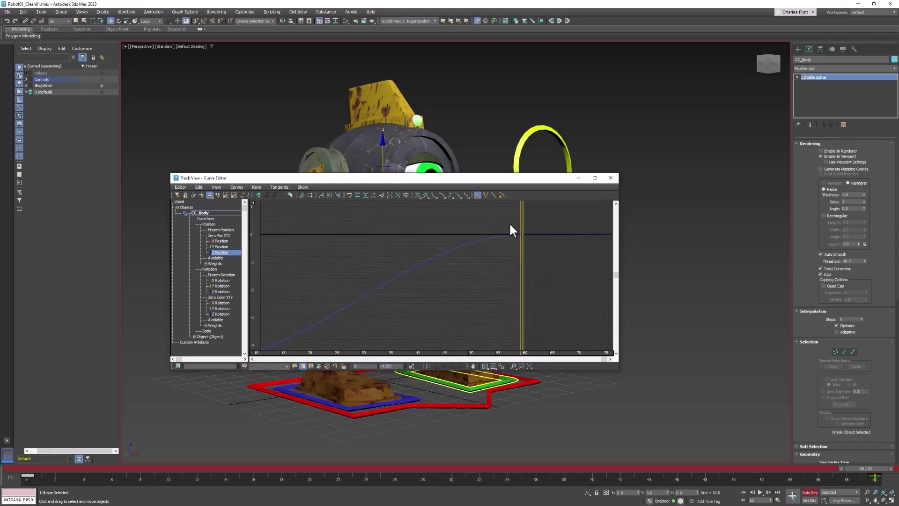
left_click_drag(511, 225, 543, 269)
left_click(392, 367)
type("-4.599")
key("Return")
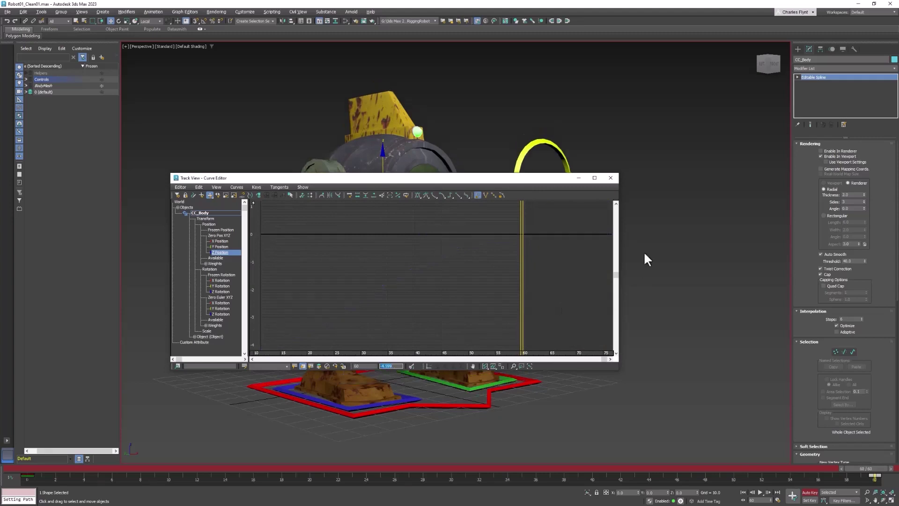
left_click(610, 179)
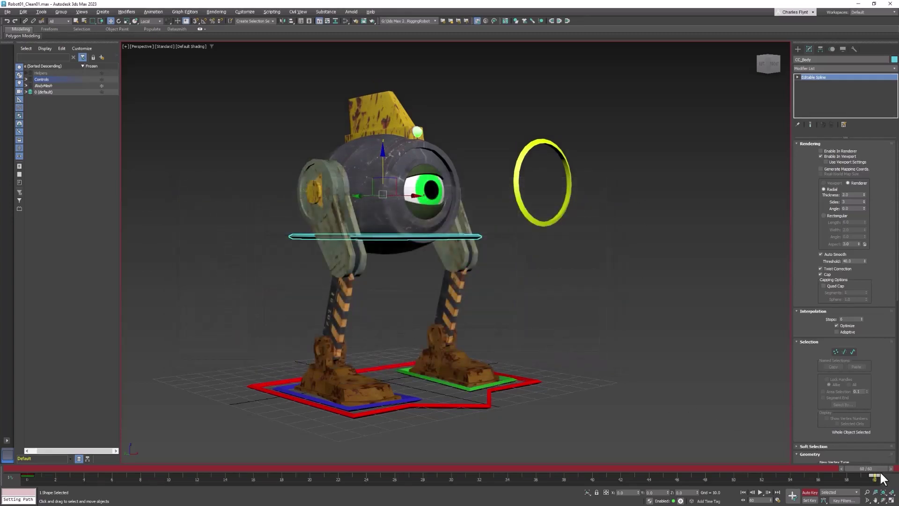
- At frame 30, raise the body control slightly along its Z axis and play back the up-and-down motion from frame 0
left_click_drag(875, 477, 468, 494)
key("w")
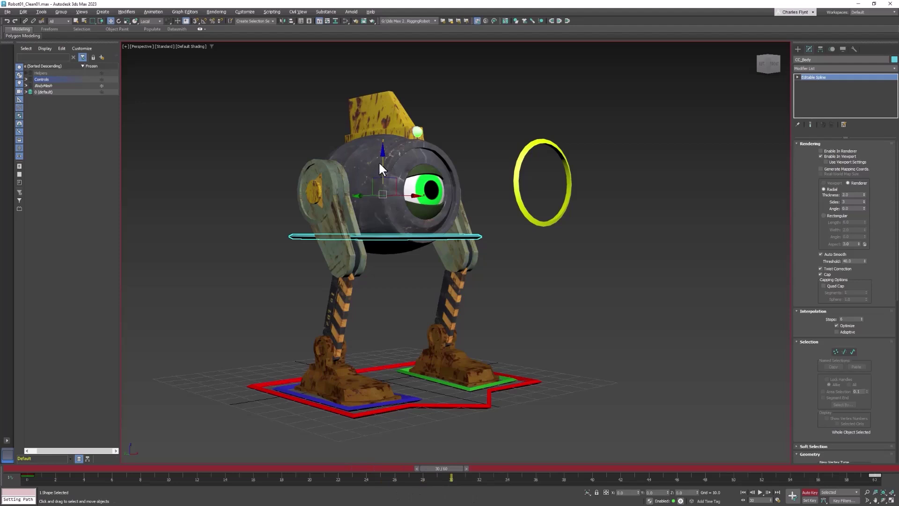
left_click_drag(382, 161, 386, 152)
left_click_drag(452, 468, 9, 442)
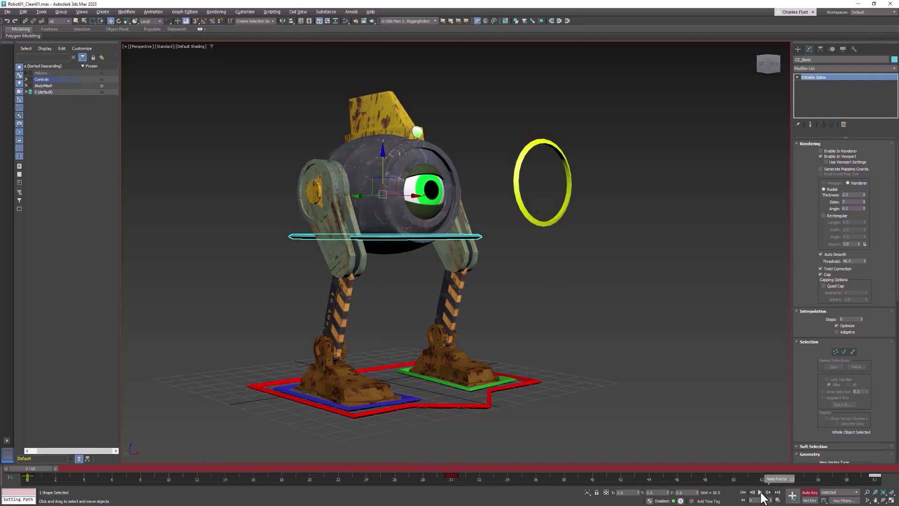
left_click(758, 492)
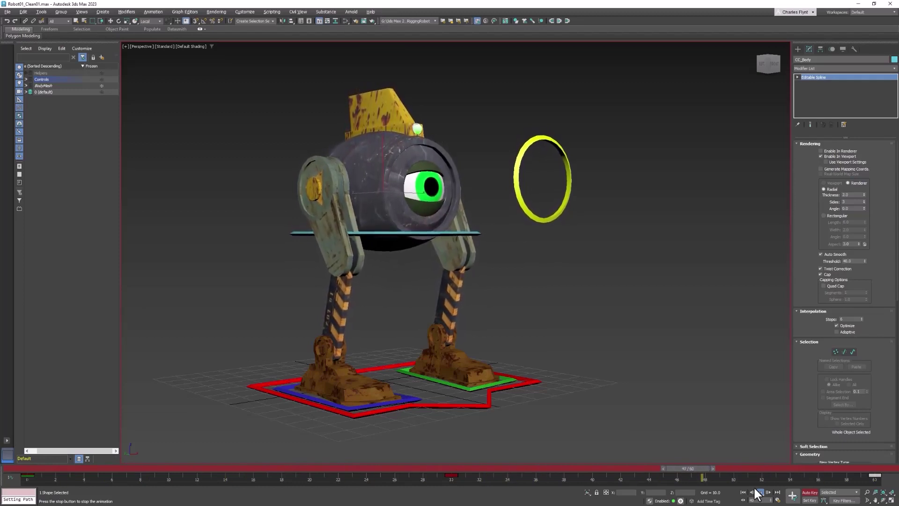
- Stop playback and delete the eye control's first blink keys around frames 4–8 and last blink keys around frames 48–52
left_click(760, 492)
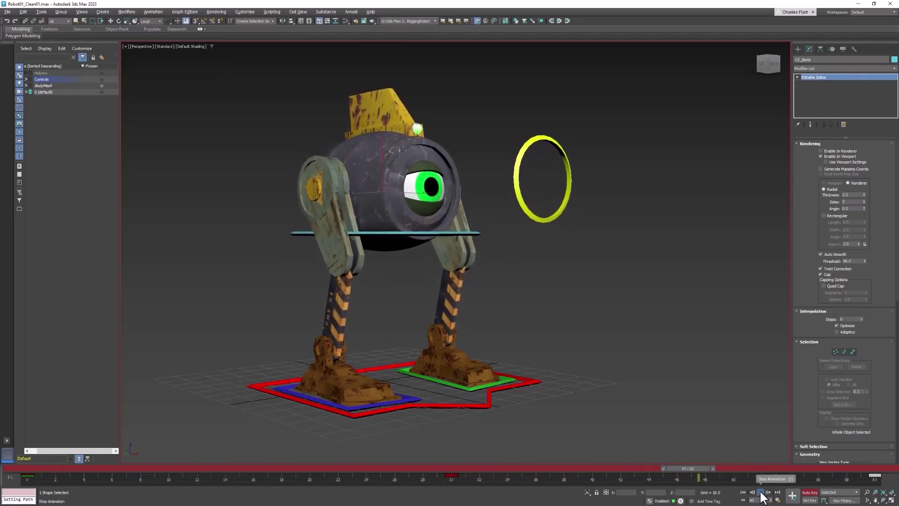
left_click(560, 208)
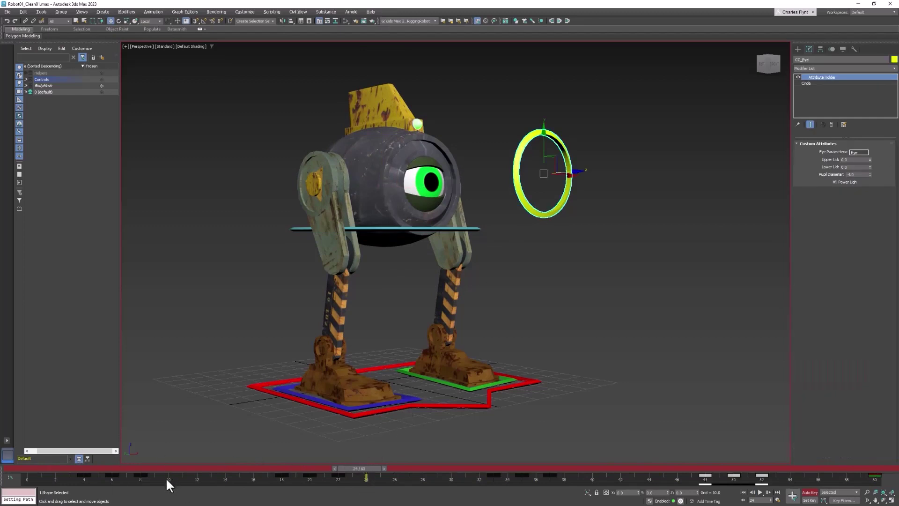
left_click_drag(166, 477, 64, 484)
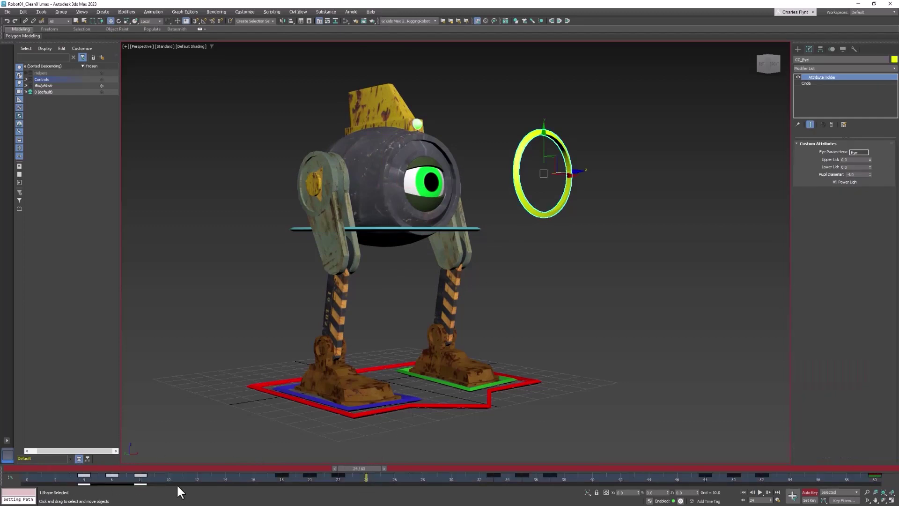
key("Delete")
left_click_drag(773, 478, 673, 478)
key("Delete")
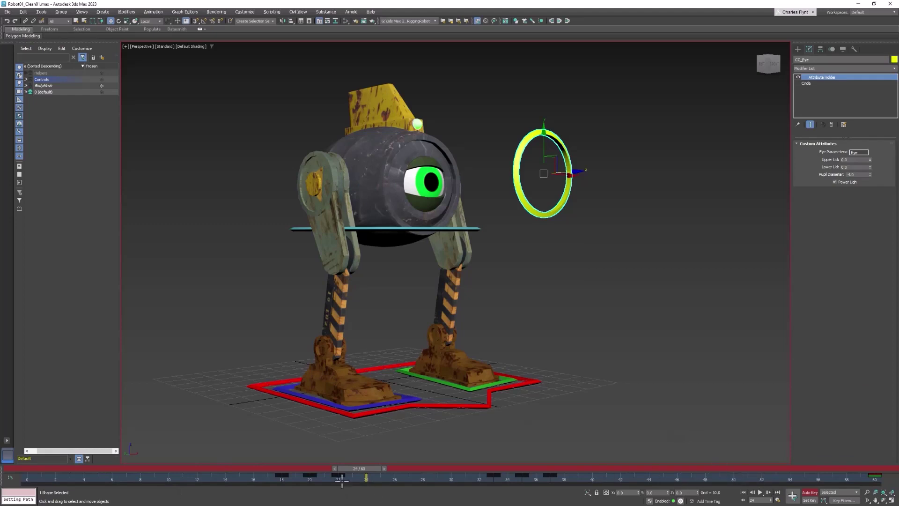
- Play back the animation from frame 0 to review the remaining blinks together with the body motion
key("Home")
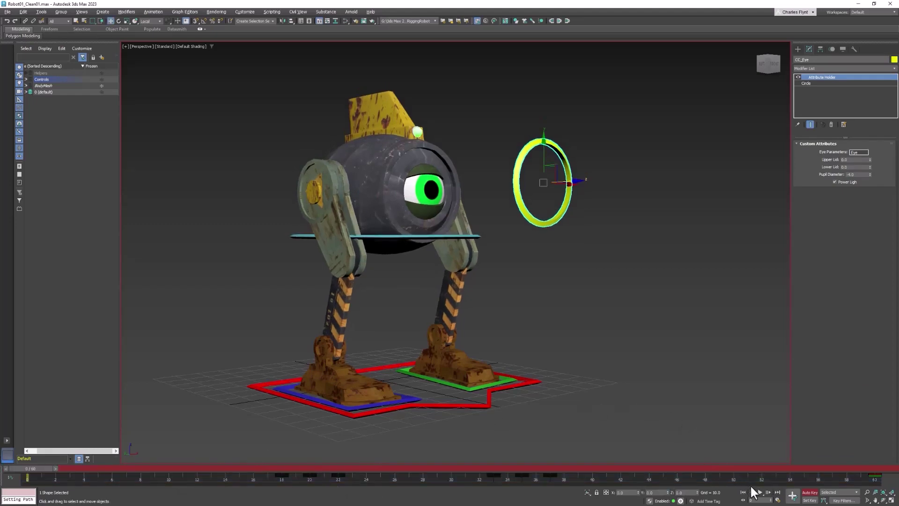
left_click(759, 492)
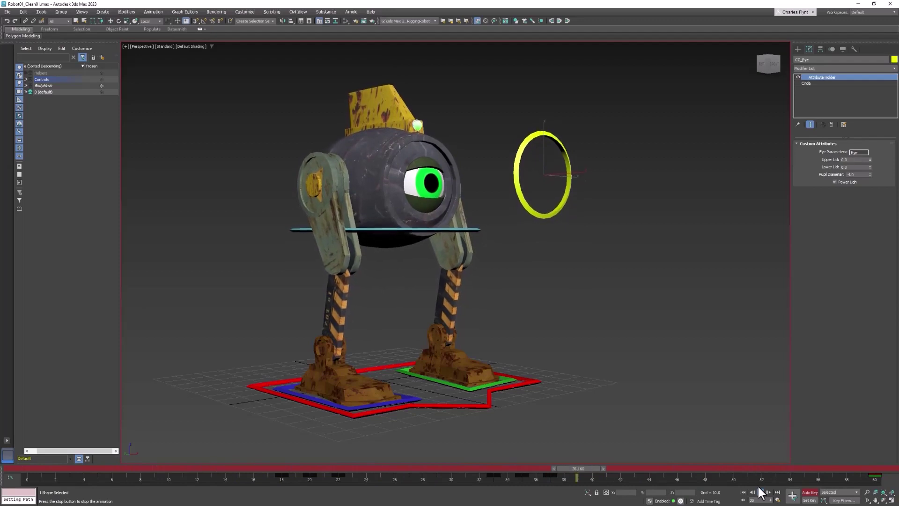
left_click(760, 492)
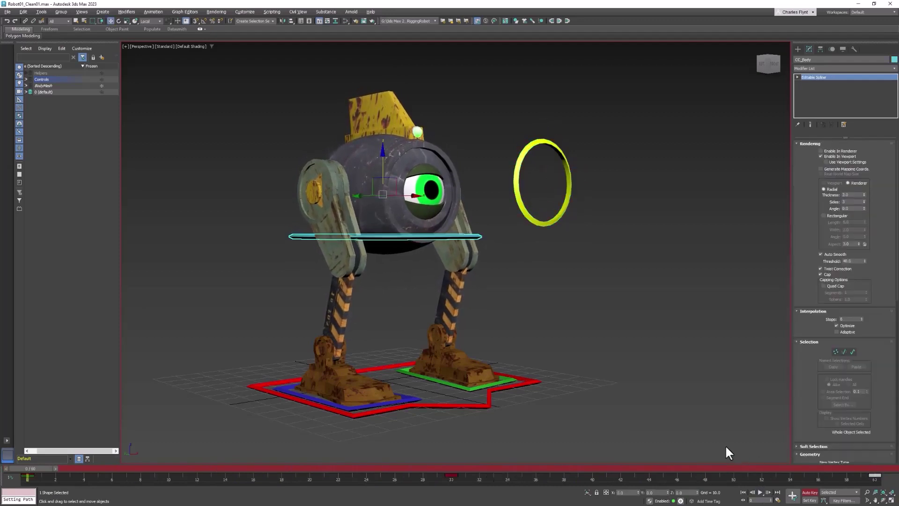
left_click(760, 493)
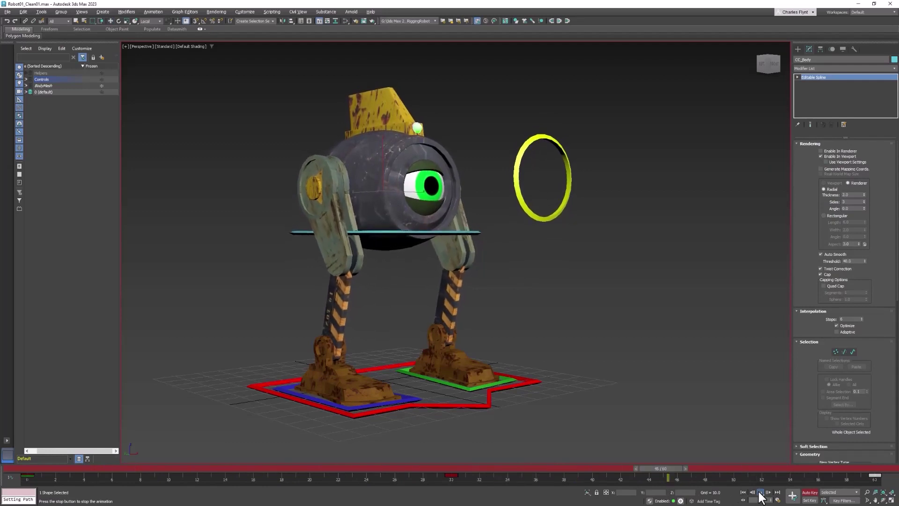
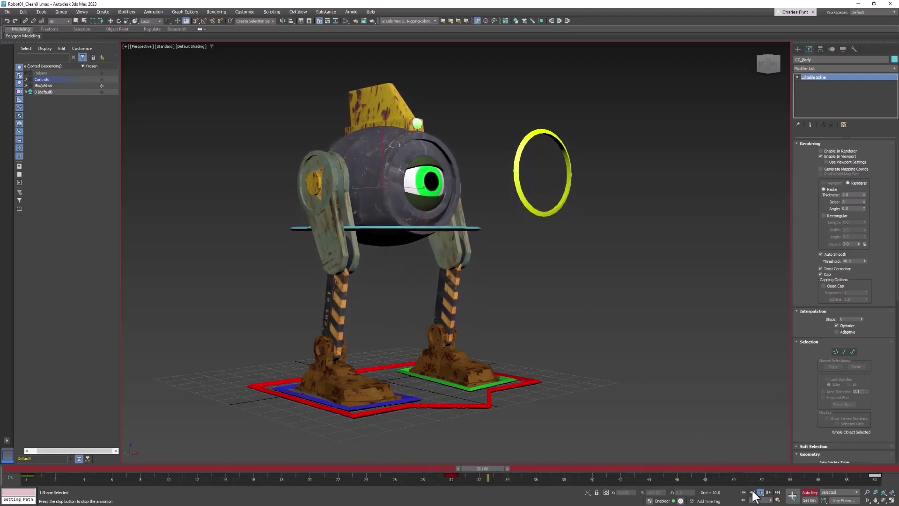
left_click(761, 492)
- Set the playback speed to 2x in the time configuration and preview the animation
right_click(760, 492)
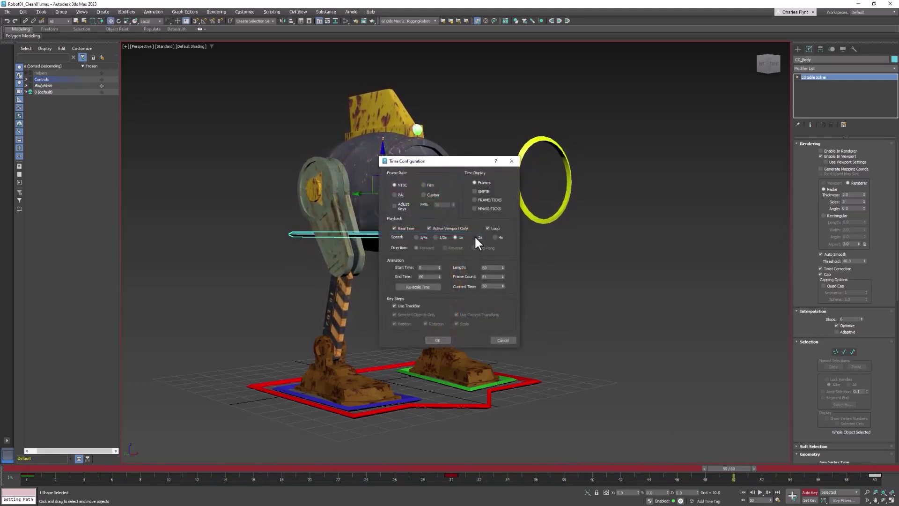
left_click(437, 340)
left_click(761, 493)
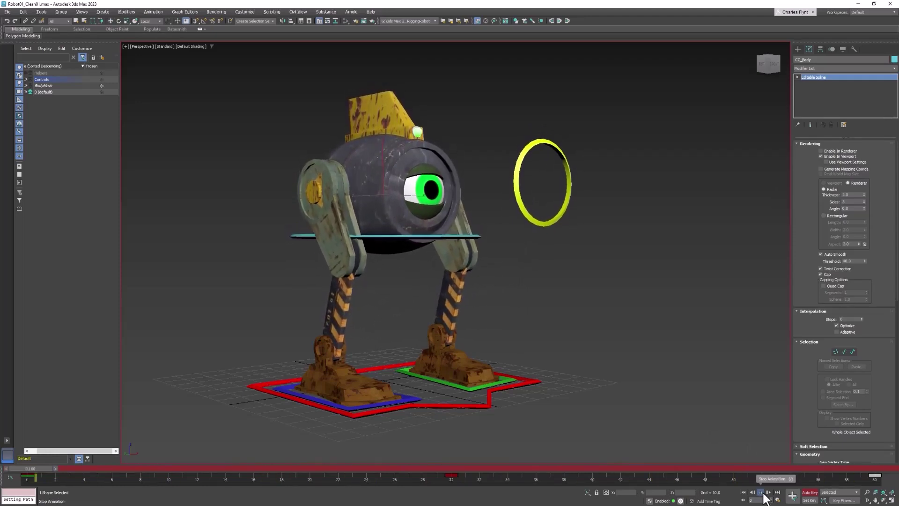
left_click(761, 493)
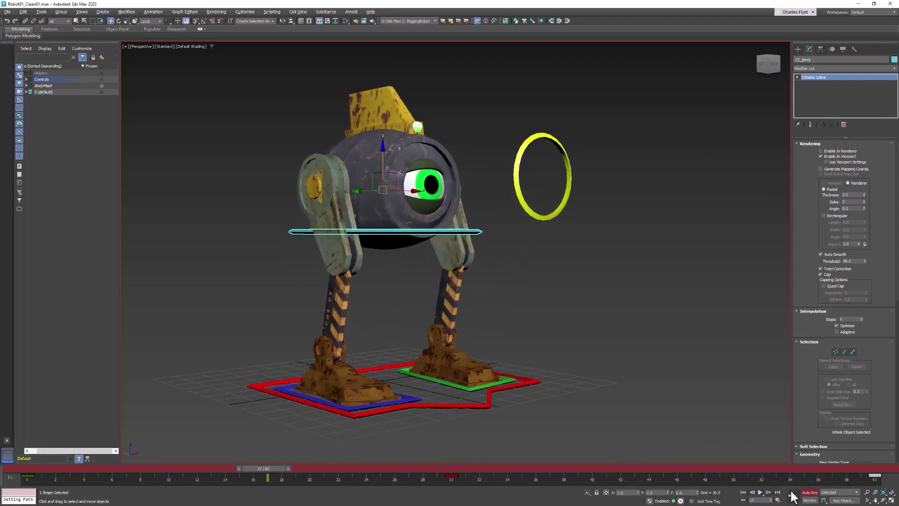
- Compress all of the body control's keys so its up-and-down motion spans frames 0 to 30, and play it back
left_click(719, 403)
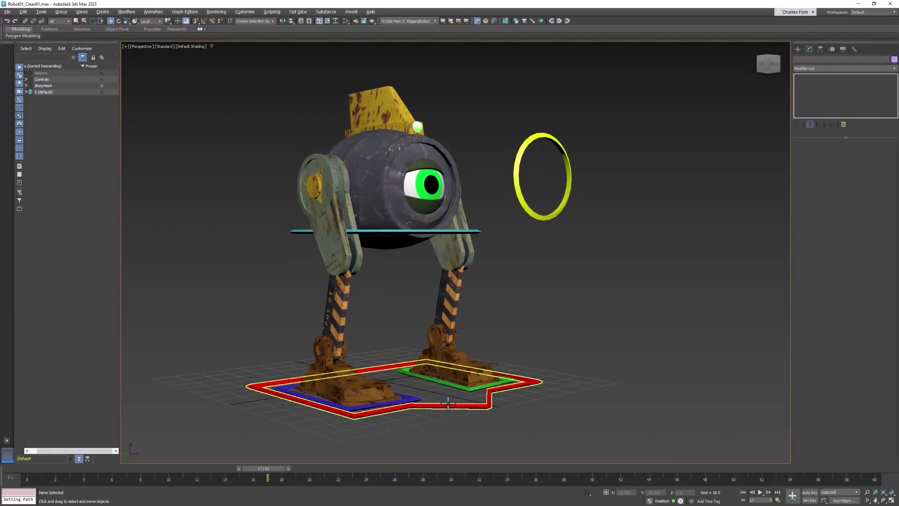
left_click(464, 232)
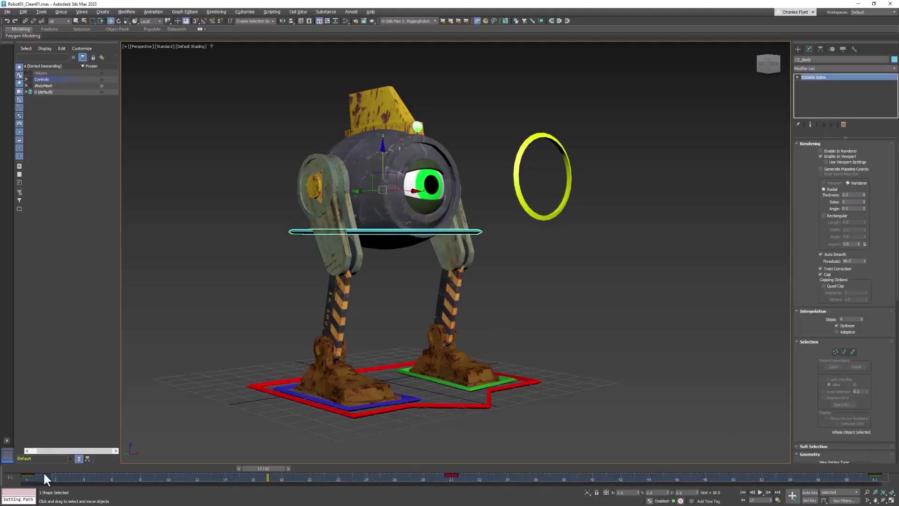
left_click_drag(13, 486, 755, 485)
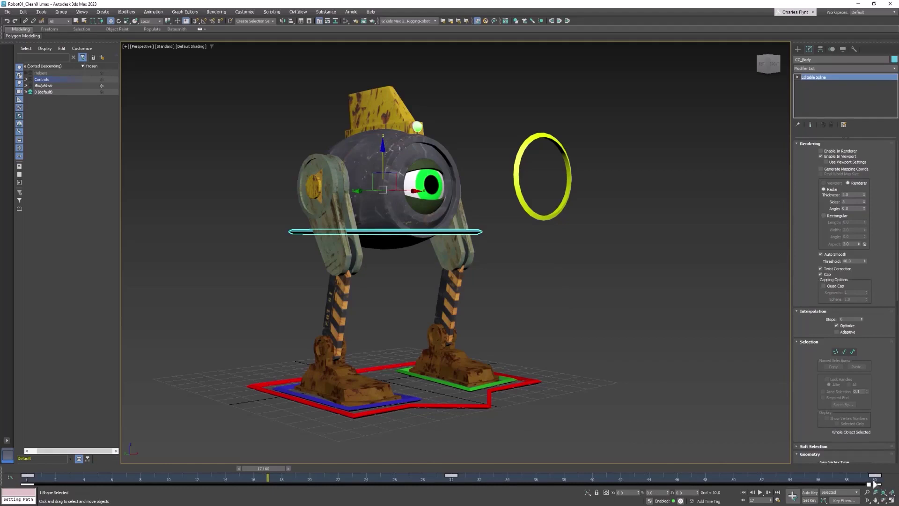
left_click_drag(875, 485, 451, 485)
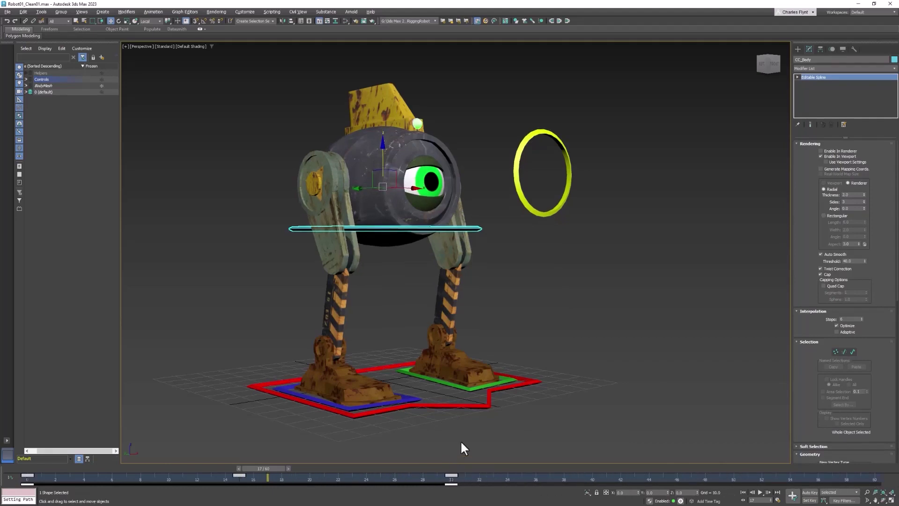
left_click(760, 493)
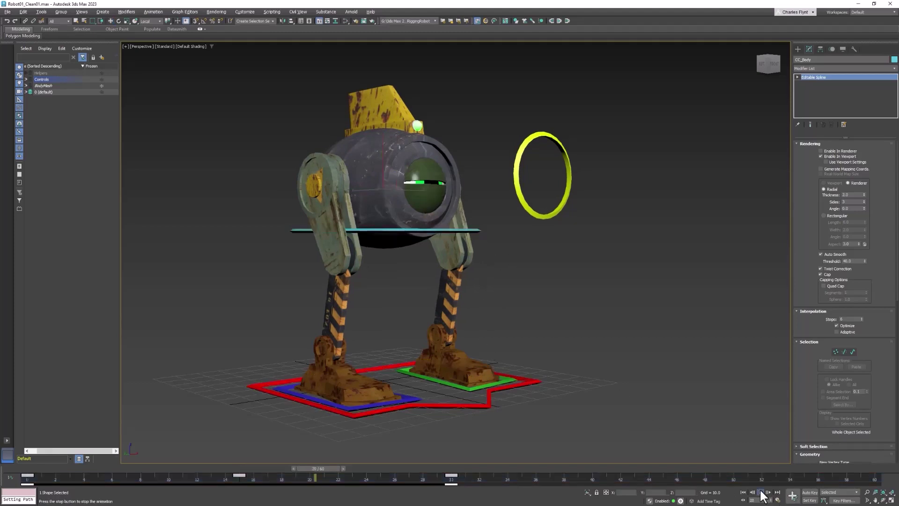
left_click(761, 492)
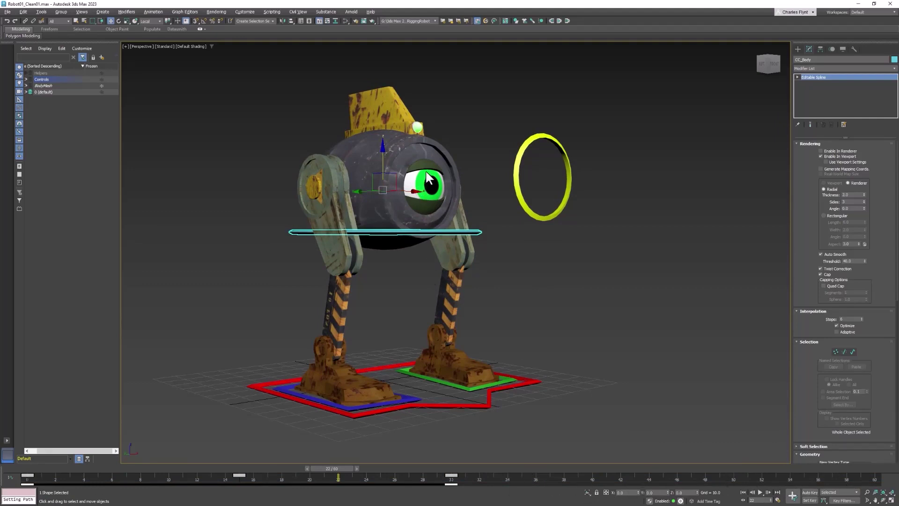
- Compress the eye control's blink keys into the first 30 frames, placing the blinks at frames 6–10 and 17–21
left_click(523, 201)
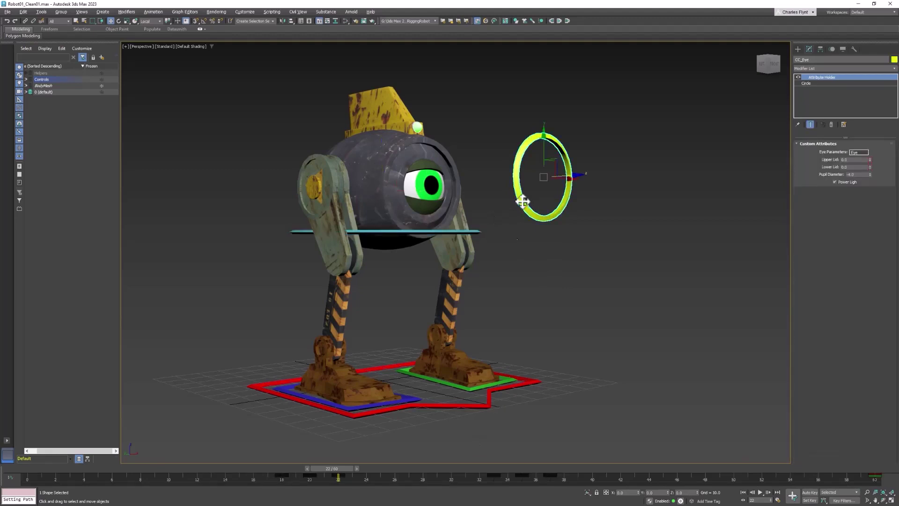
left_click_drag(585, 473, 339, 481)
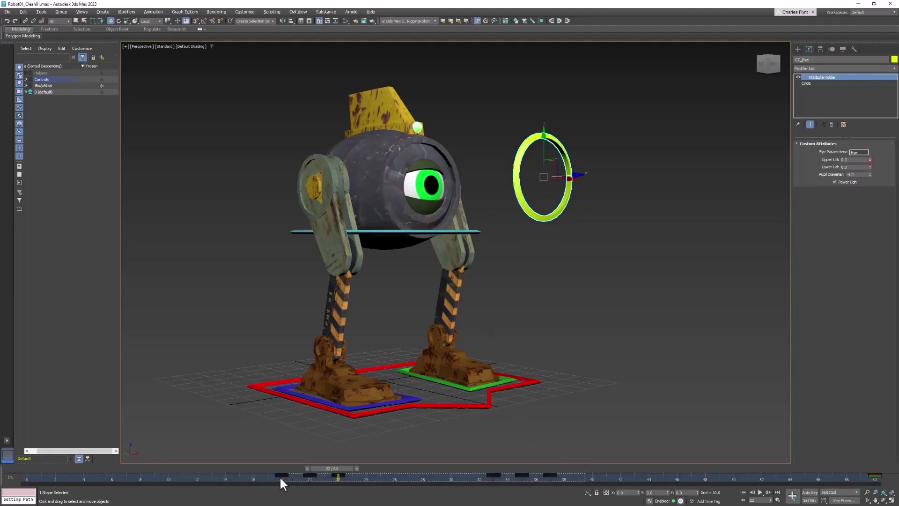
left_click_drag(280, 476, 276, 476)
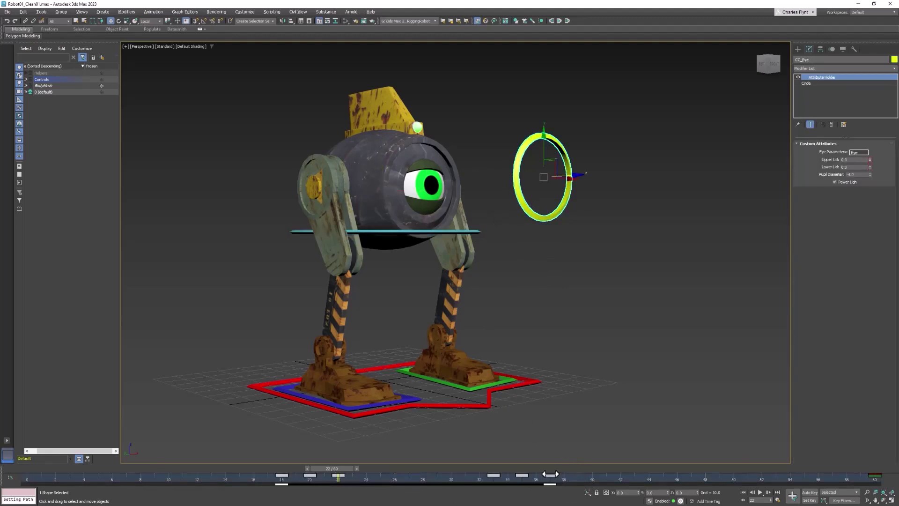
left_click(531, 474)
left_click_drag(516, 474, 396, 477)
left_click_drag(261, 474, 261, 474)
left_click_drag(550, 477, 317, 474)
left_click_drag(382, 475, 182, 468)
- Return to frame 0, set the animation's end time to 30 and play back the shortened loop
left_click_drag(128, 457, 23, 460)
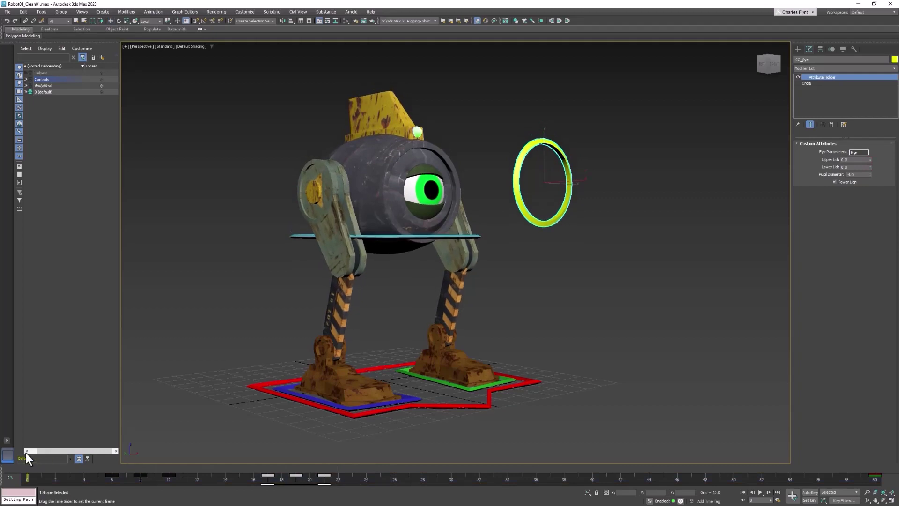
key("w")
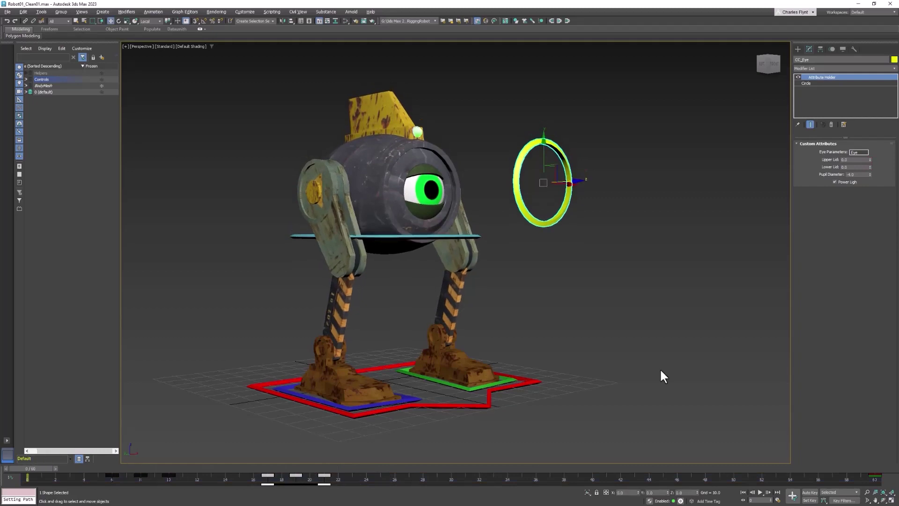
right_click(760, 490)
left_click_drag(433, 276, 375, 275)
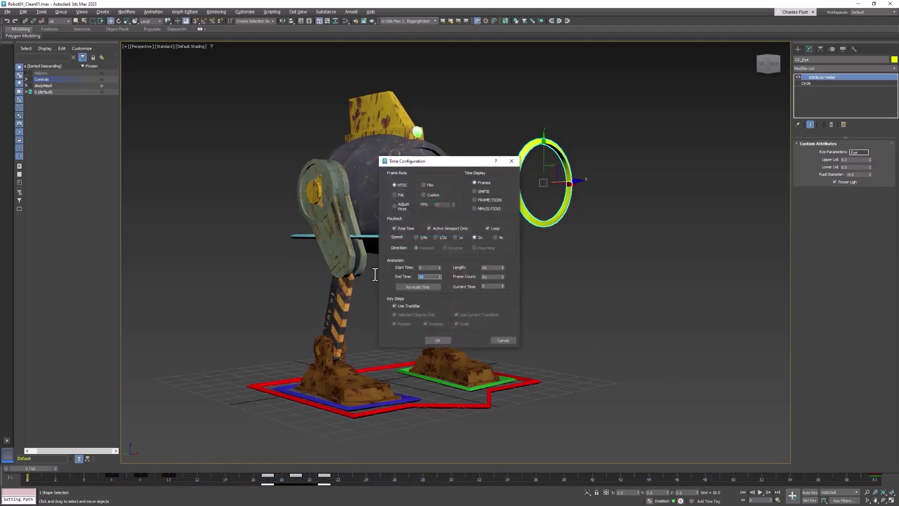
key("Return")
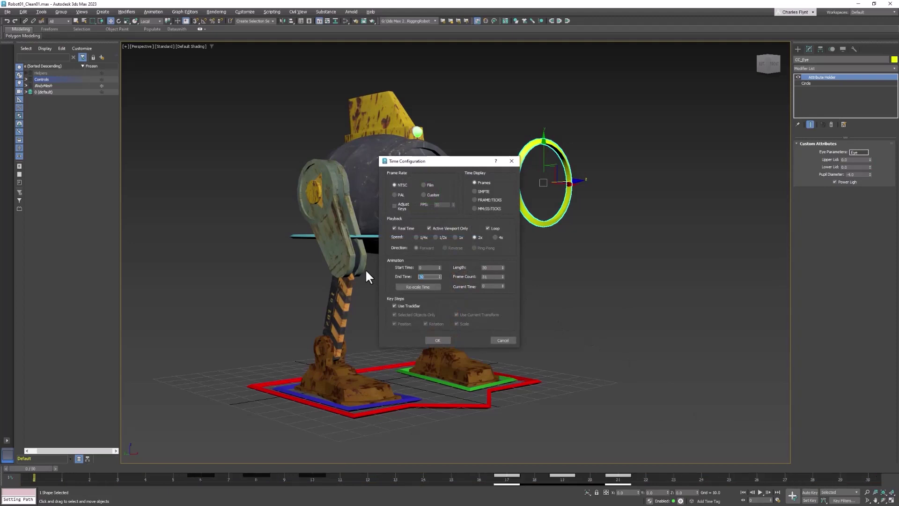
left_click(436, 340)
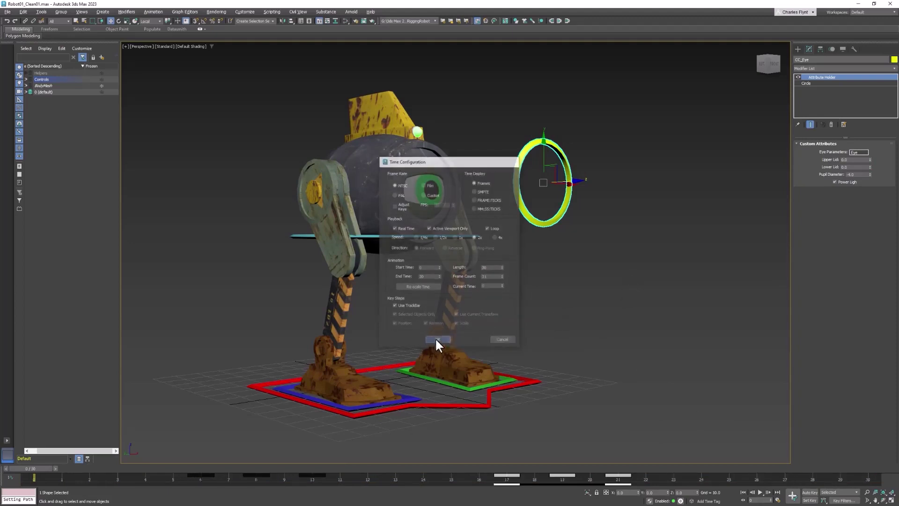
left_click(761, 492)
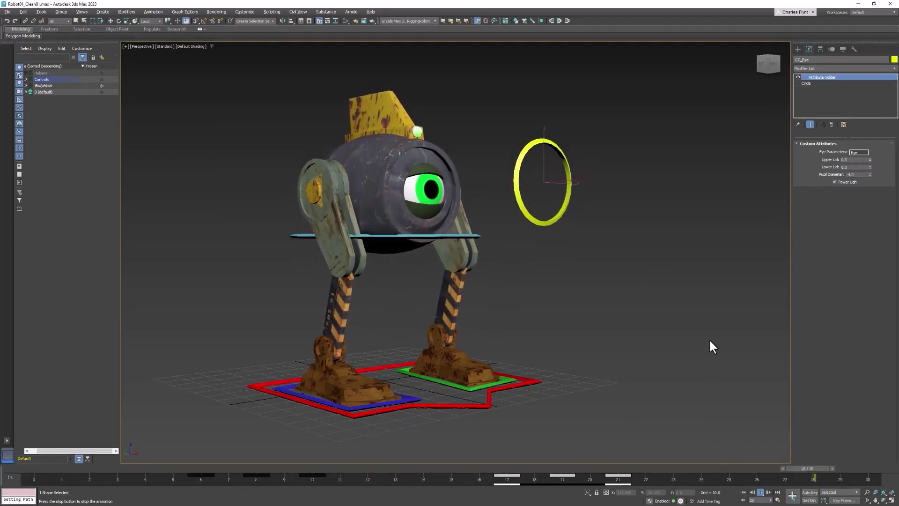
- Undo the shortening of the timeline and keys to 30 frames, and play back the 60-frame loop with the body control selected
key("w")
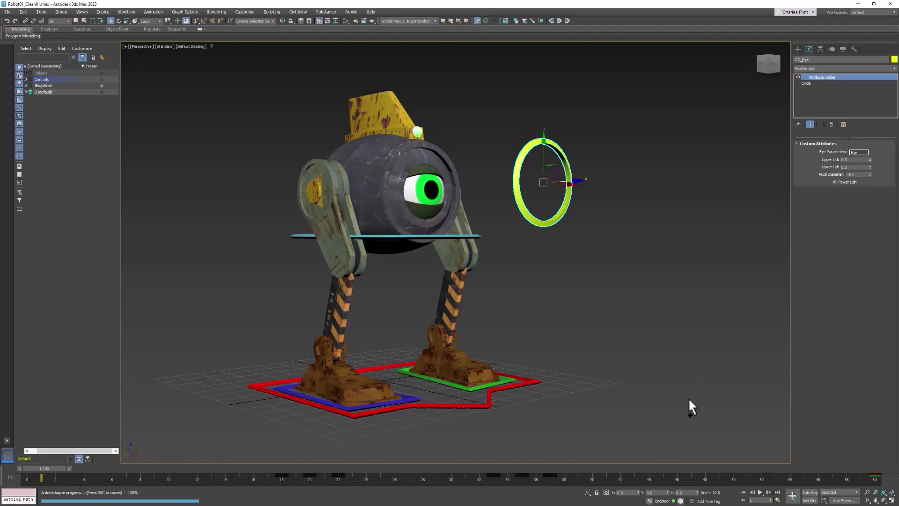
left_click(760, 492)
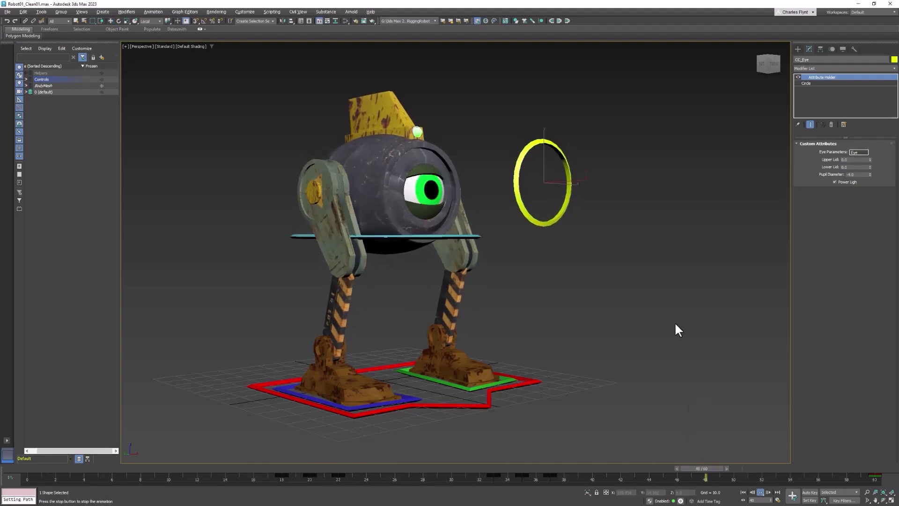
left_click(760, 492)
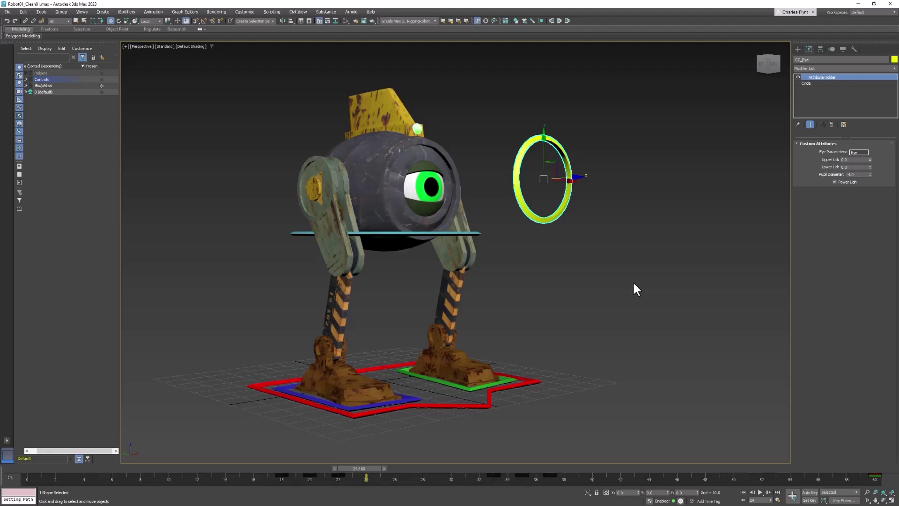
key("Page_Up")
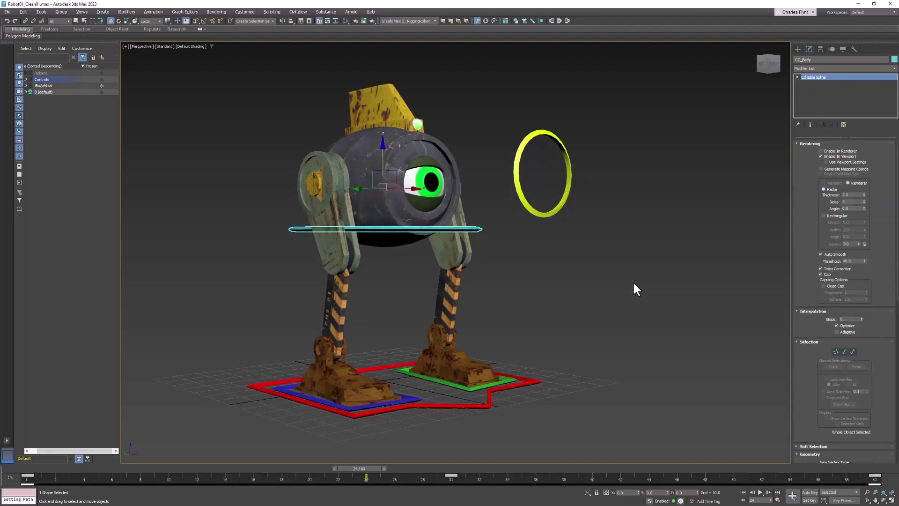
left_click(760, 492)
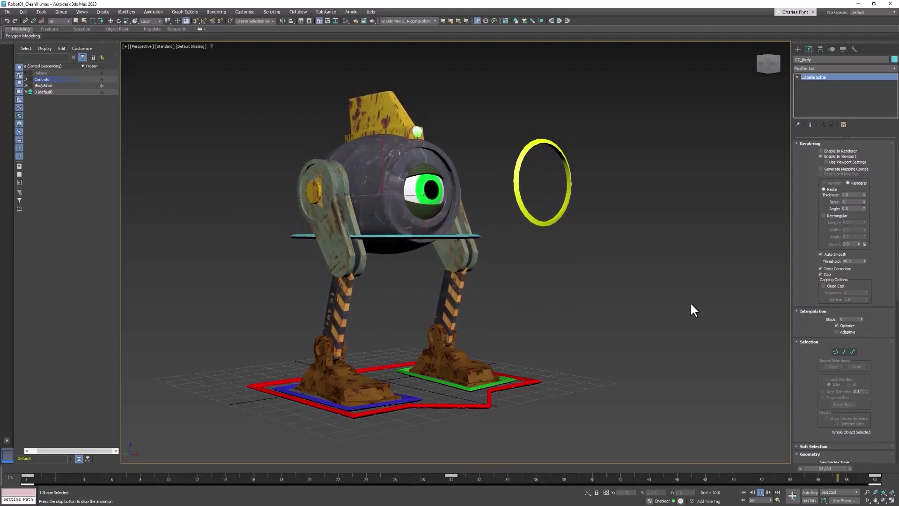
left_click(760, 492)
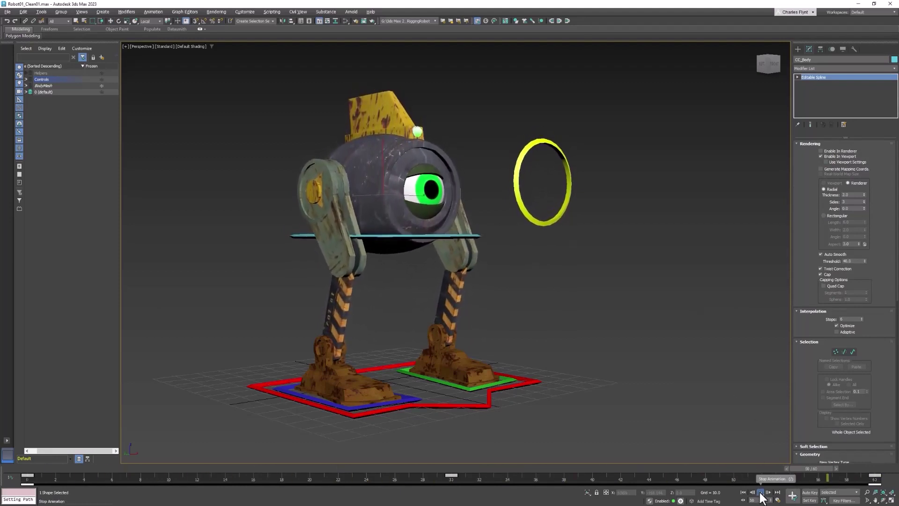
- Set the playback speed to 1x in the time configuration and play the looping animation
right_click(674, 364)
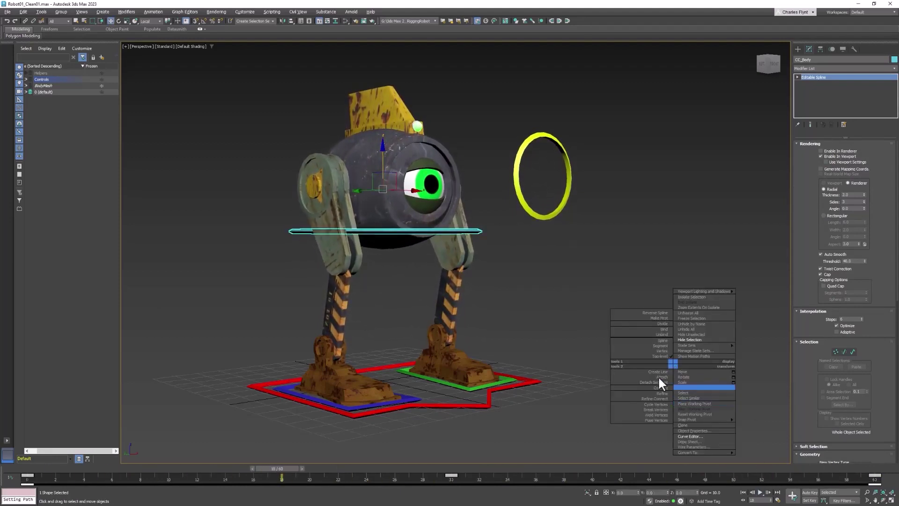
right_click(760, 492)
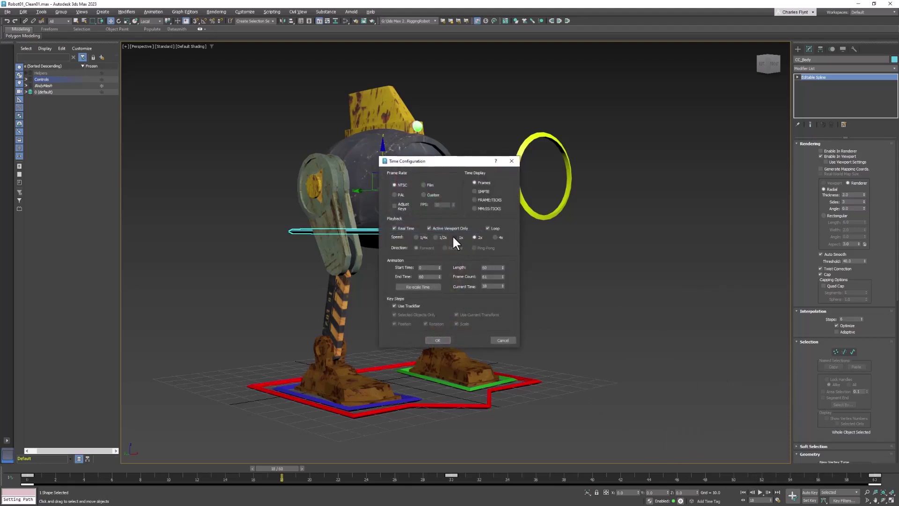
left_click(437, 341)
left_click(760, 492)
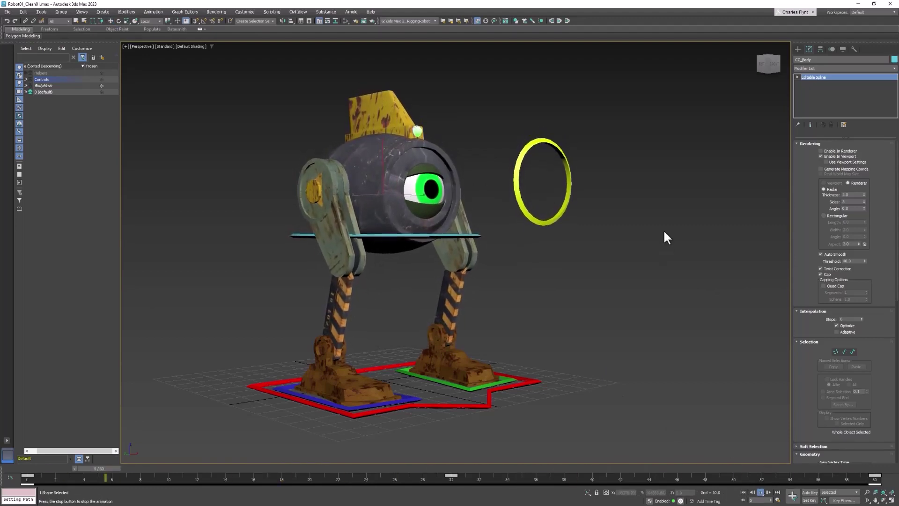
key("slash")
key("slash")
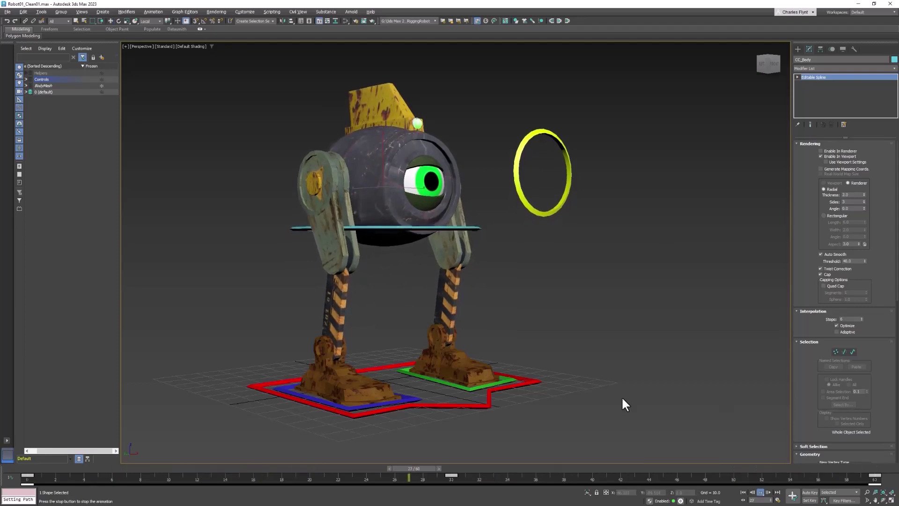